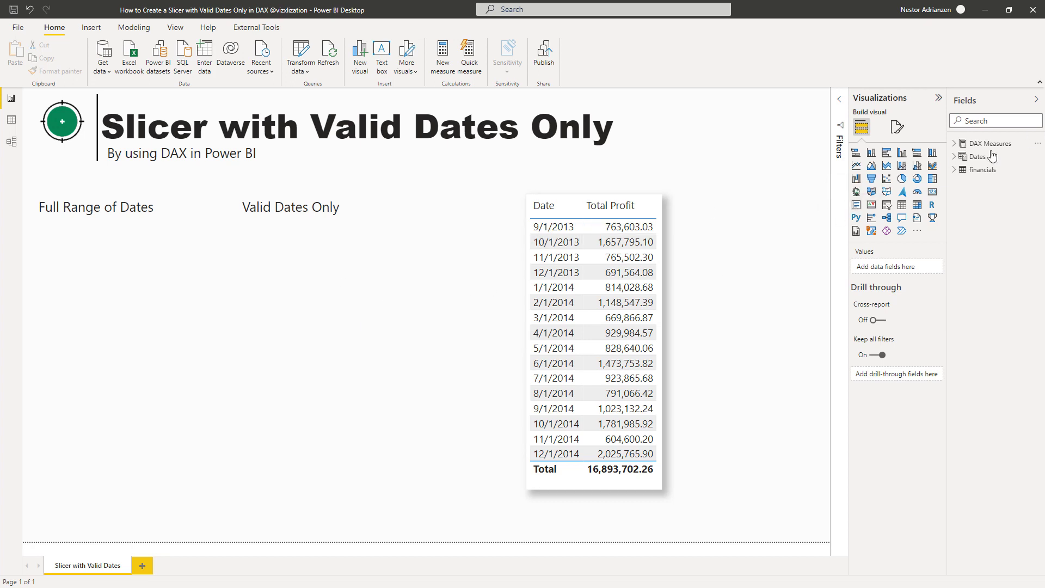
Expand the financials and Dates tables and read the full Dates table formula.
left_click(954, 172)
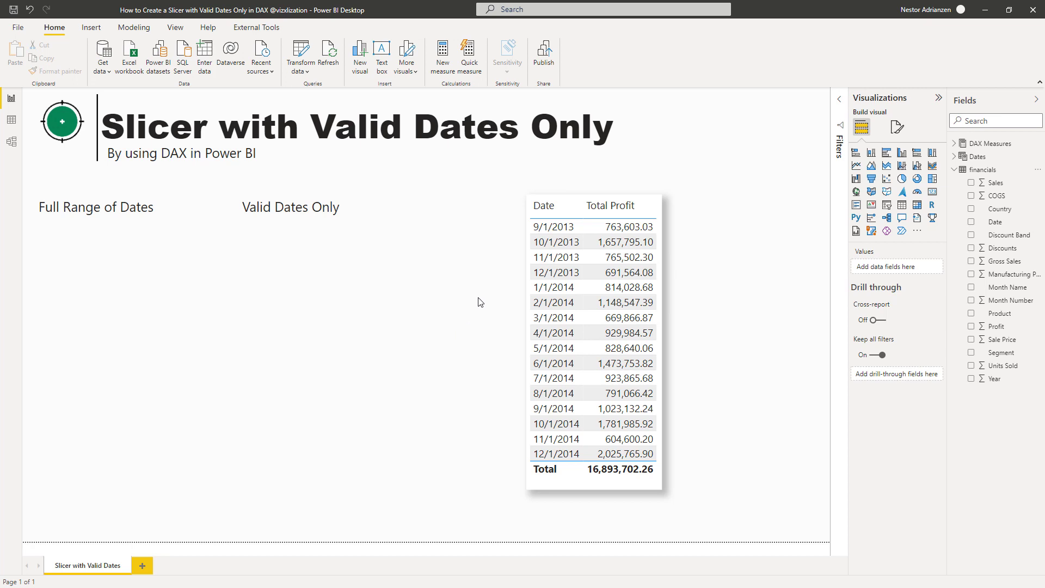
left_click(989, 172)
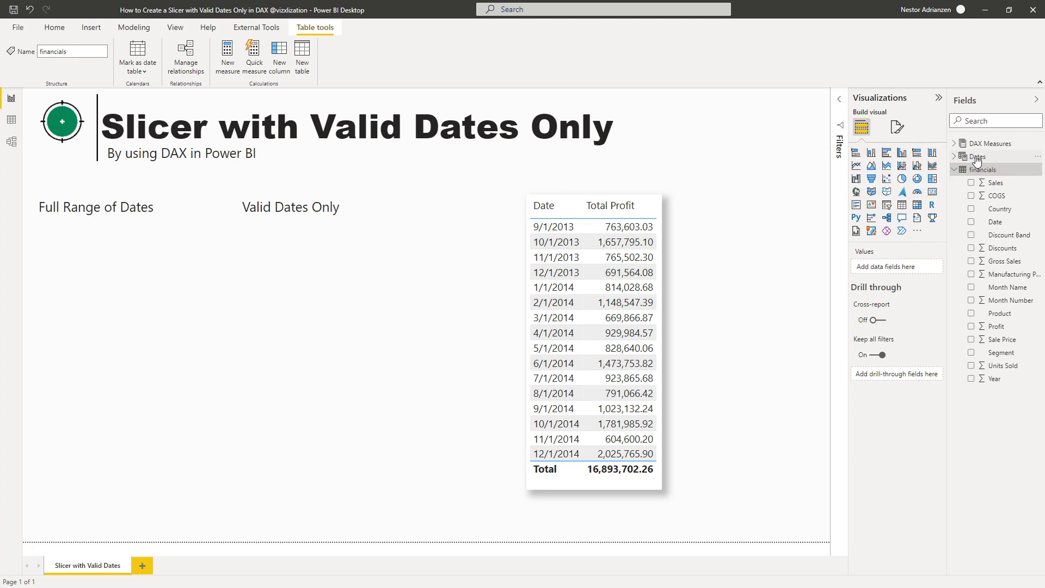
left_click(975, 158)
left_click(954, 157)
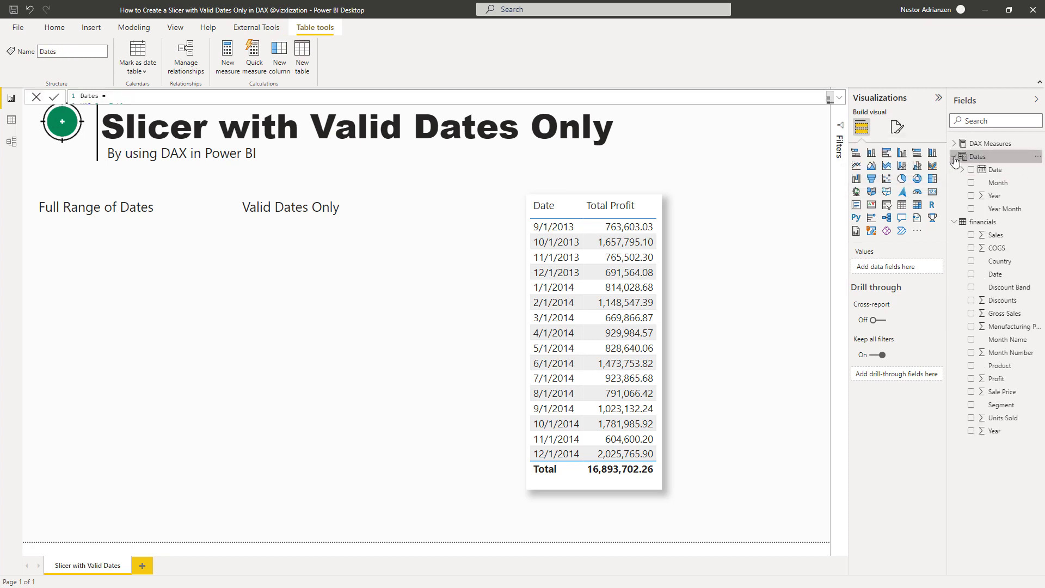
left_click(840, 102)
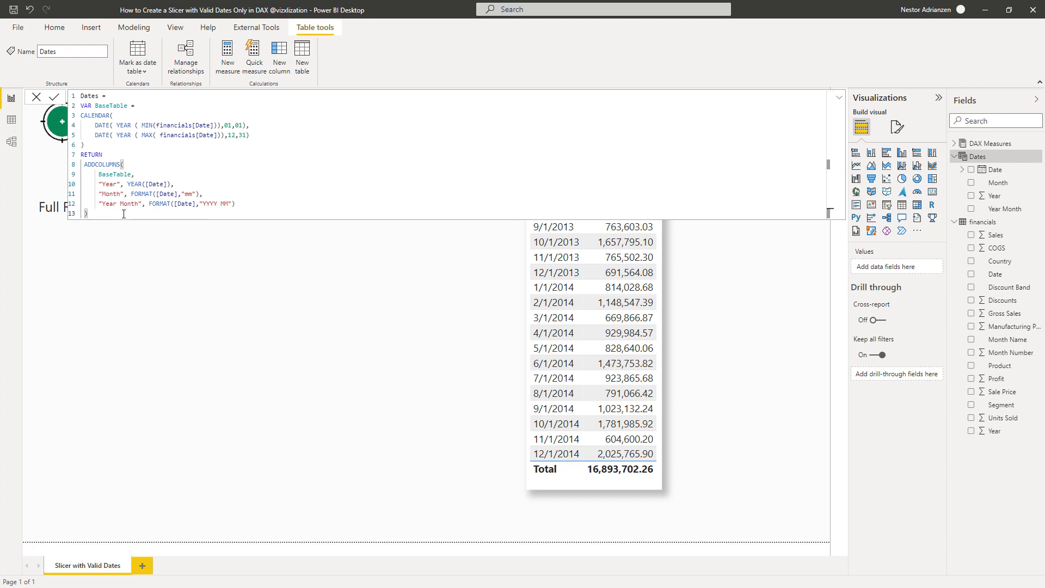
key("ctrl+a")
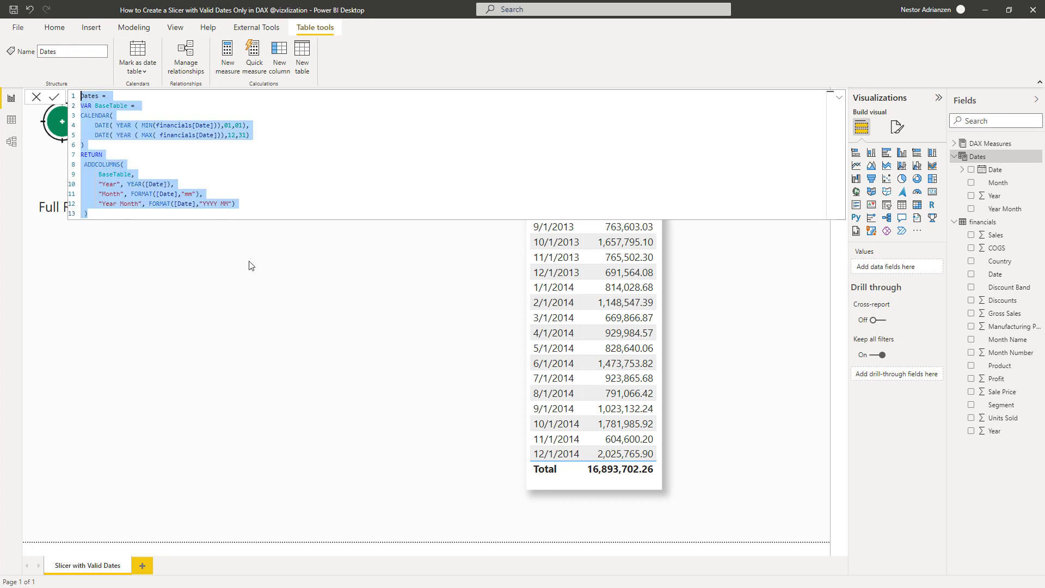
left_click(841, 102)
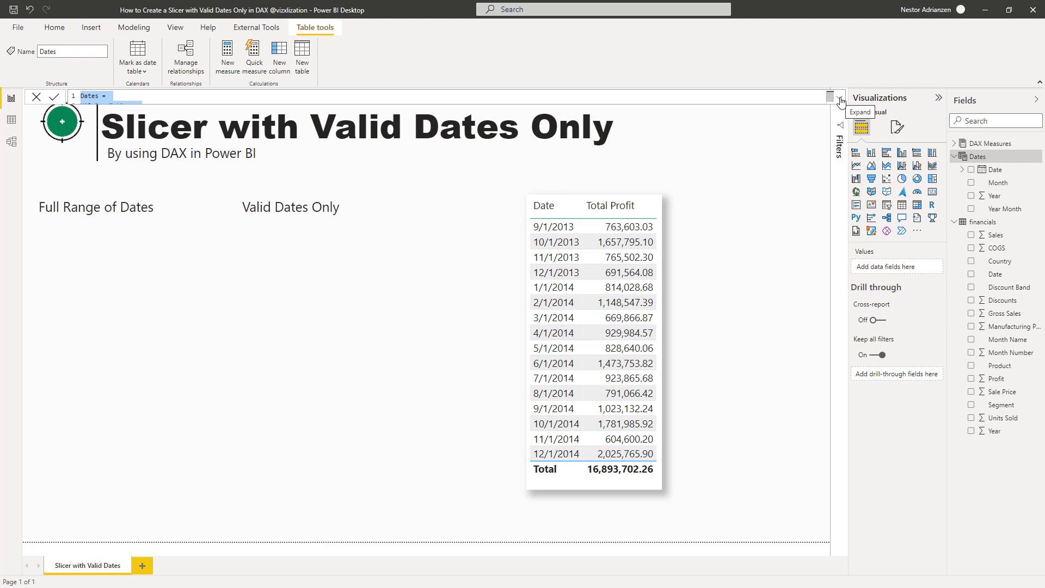
Expand DAX Measures and view the Total Profit definition, SUM(financials[Profit]).
left_click(989, 144)
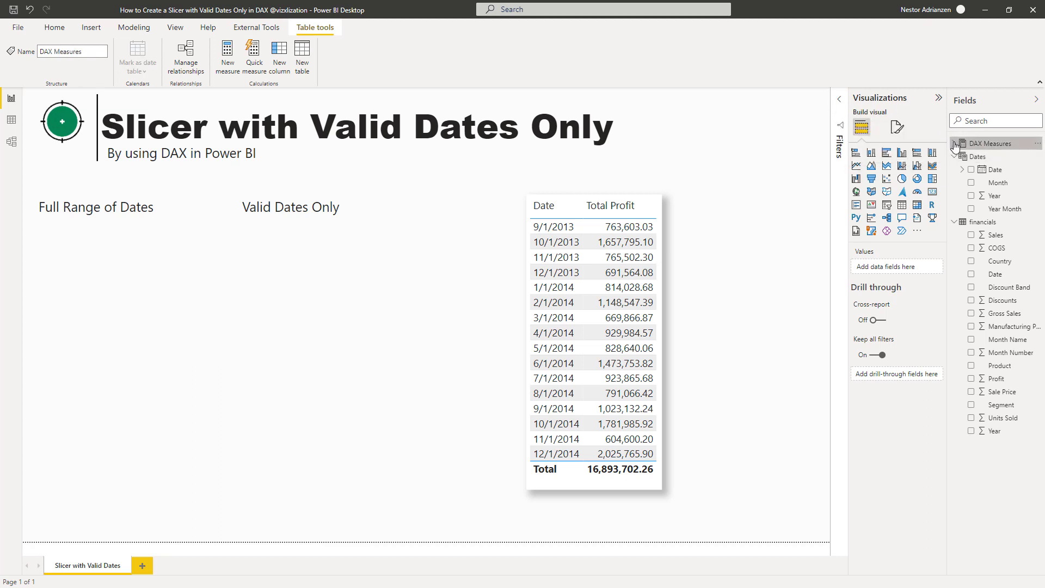
left_click(953, 144)
left_click(997, 157)
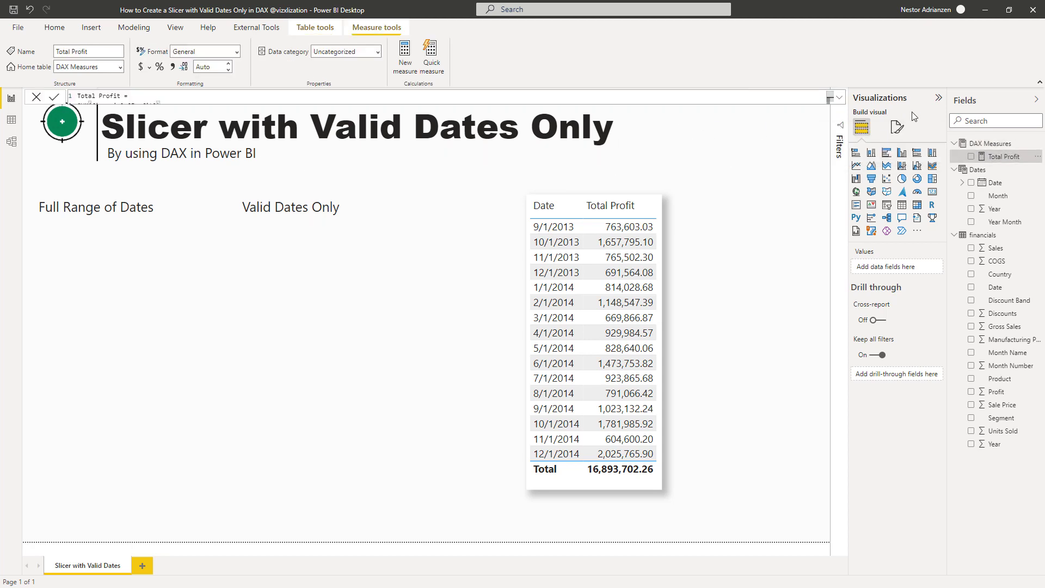
left_click(838, 97)
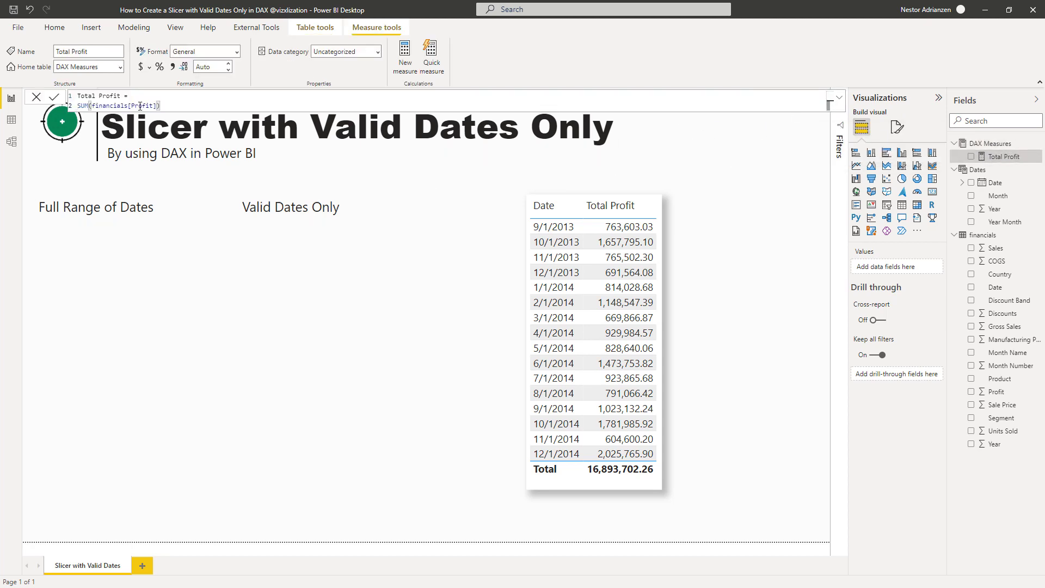
left_click(839, 98)
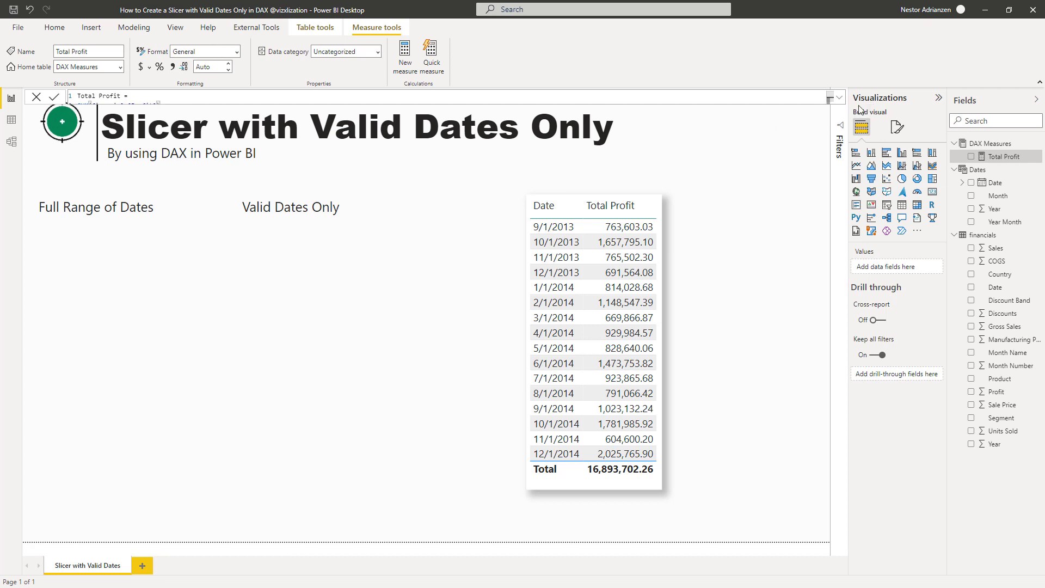
Review the distinct values of the financials Date column in Table view, then go back to Report view.
left_click(11, 121)
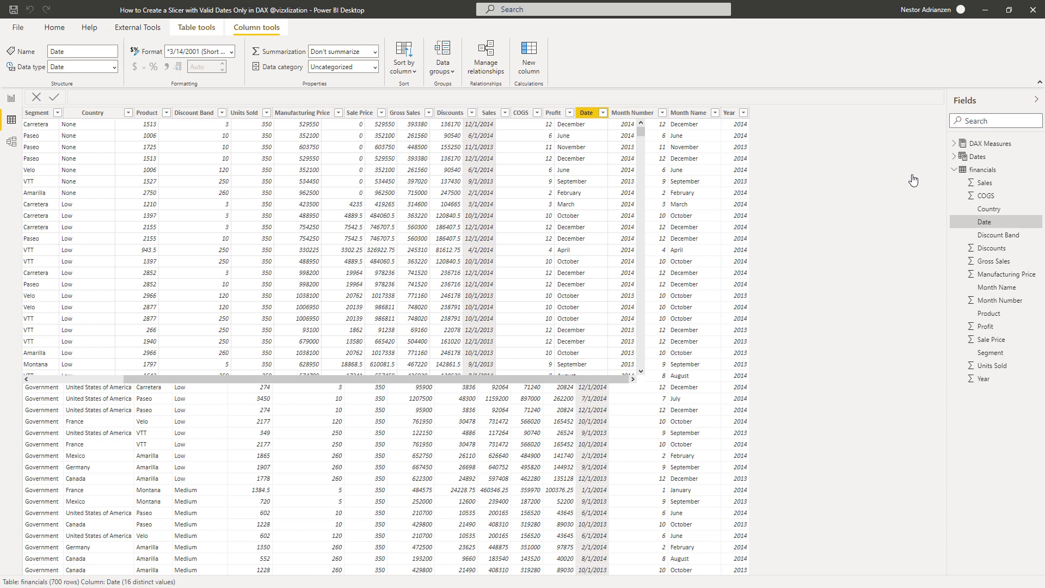
left_click(983, 173)
left_click(587, 129)
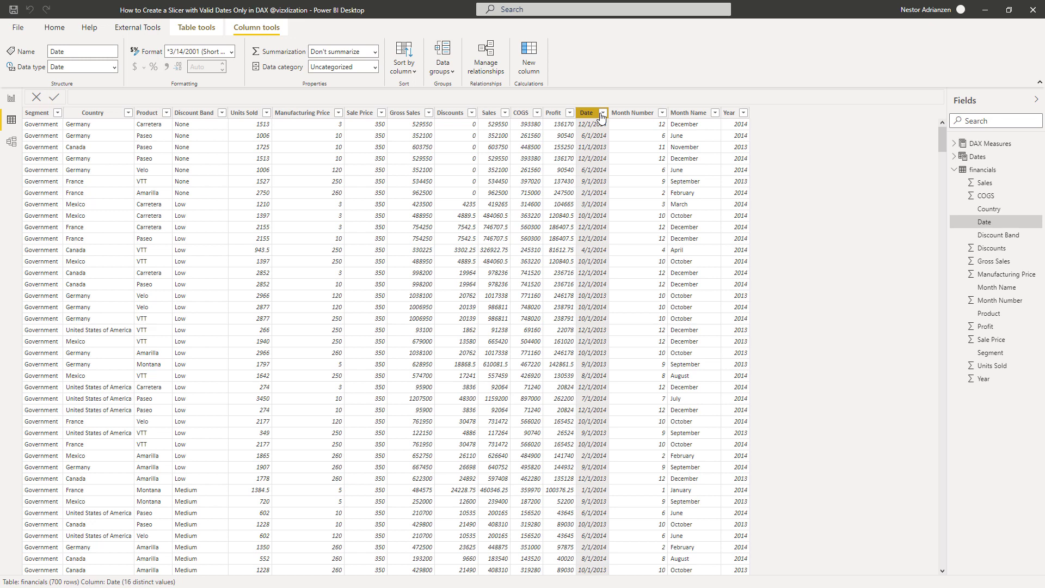
left_click(602, 114)
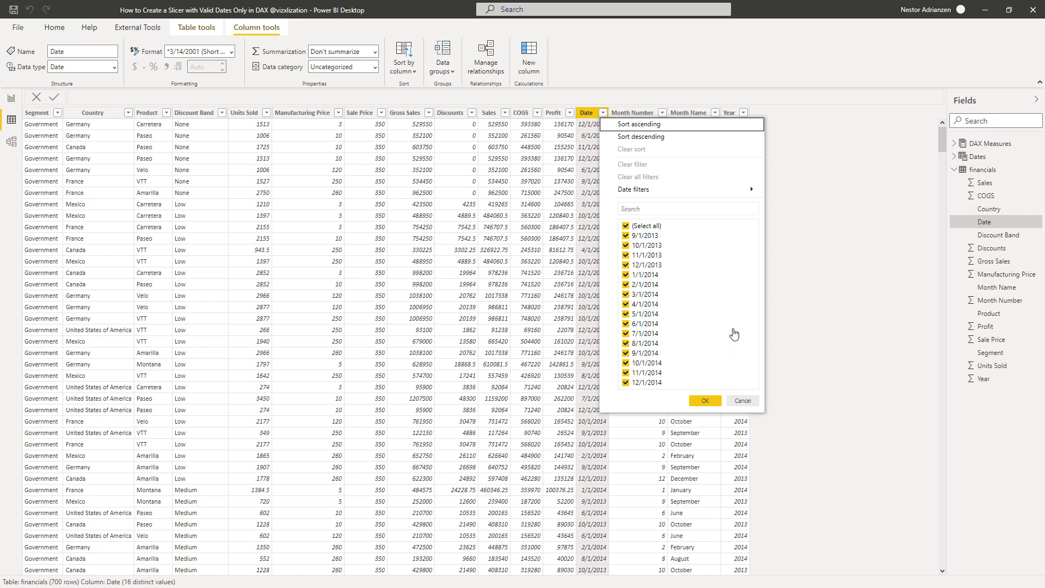
left_click(743, 401)
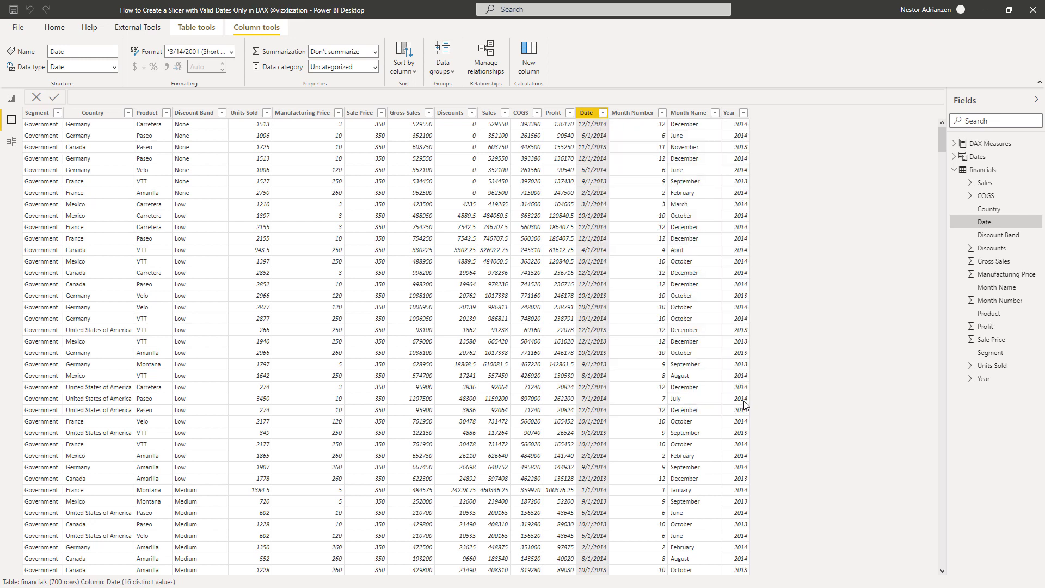
left_click(15, 100)
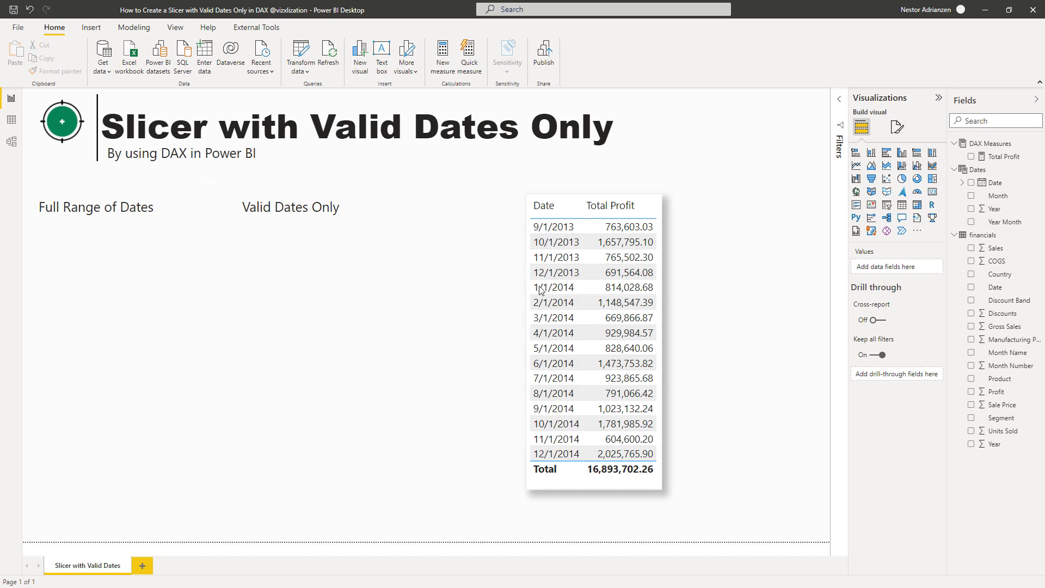
Add a slicer on Dates[Date] under Full Range of Dates and shorten it.
left_click(886, 205)
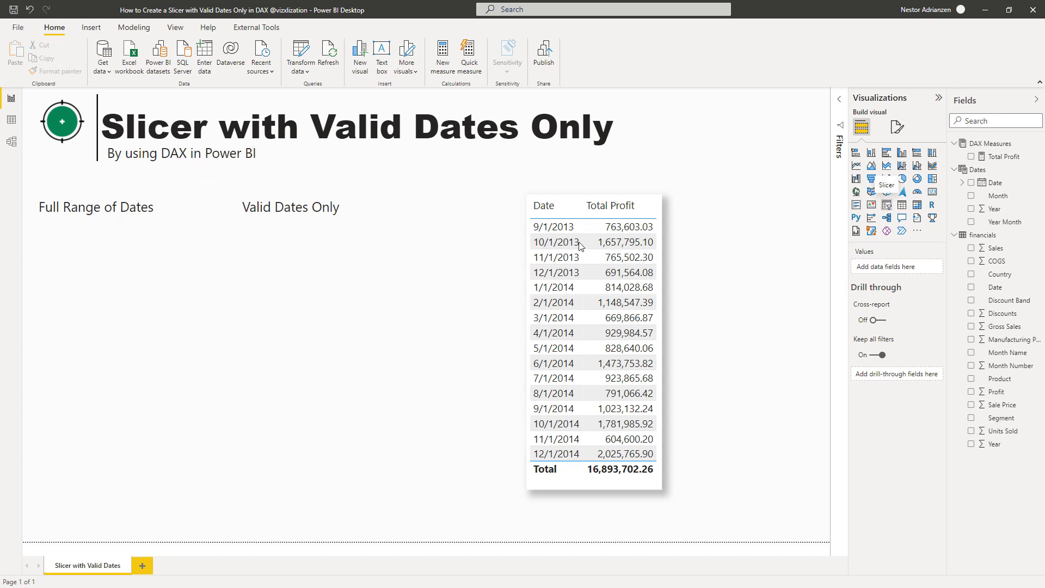
left_click(954, 235)
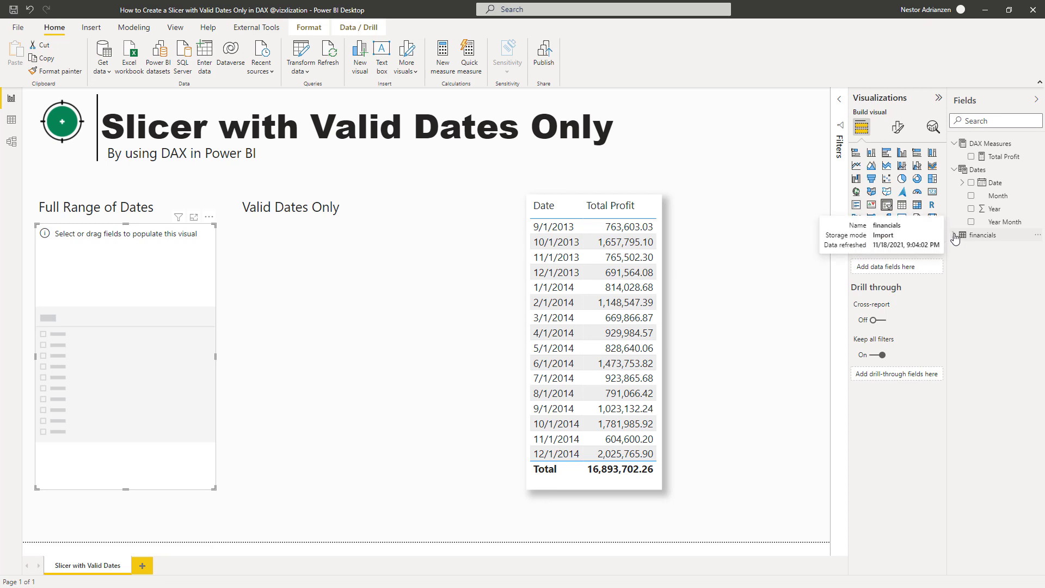
left_click(970, 184)
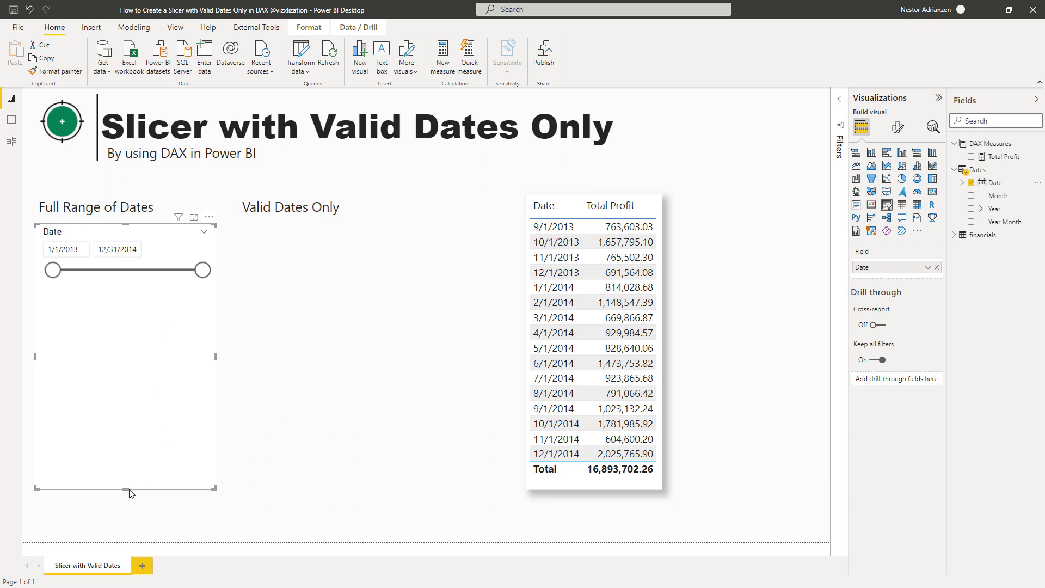
left_click_drag(128, 488, 148, 291)
Check that the slicer range runs from 1/1/2013 to 12/31/2014.
left_click(61, 249)
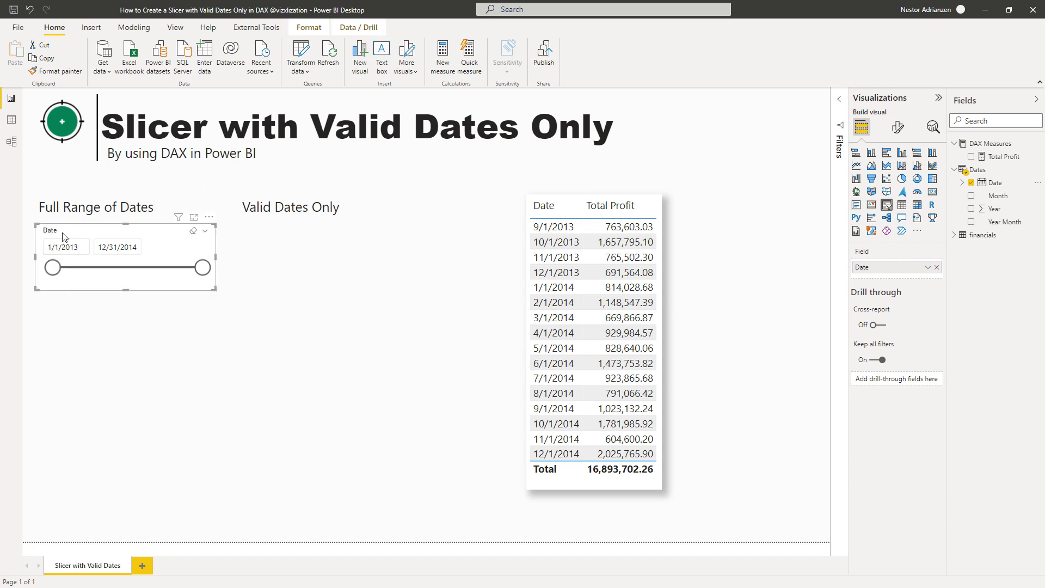
left_click(101, 247)
left_click(282, 289)
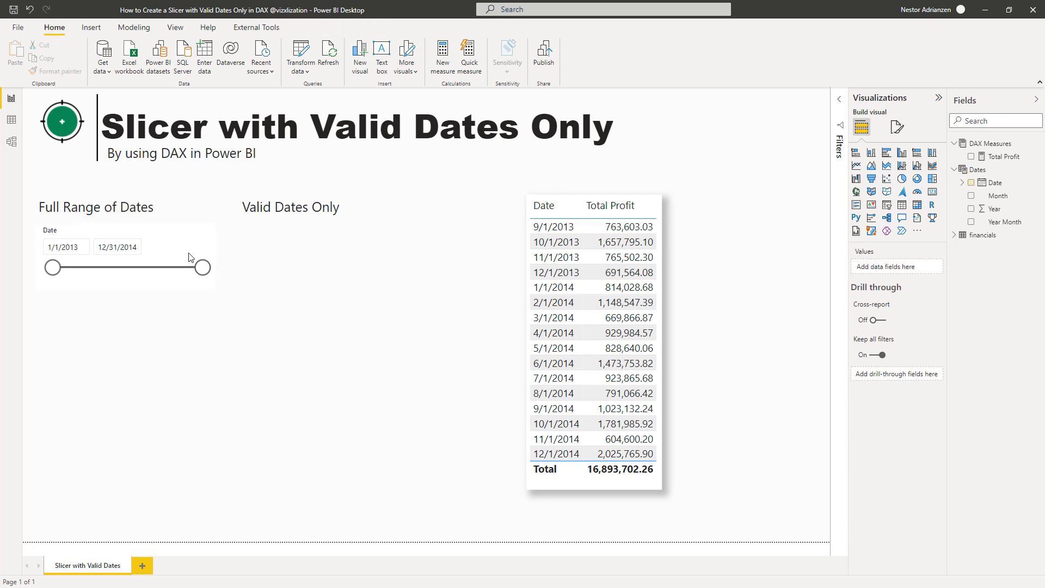
left_click(164, 243)
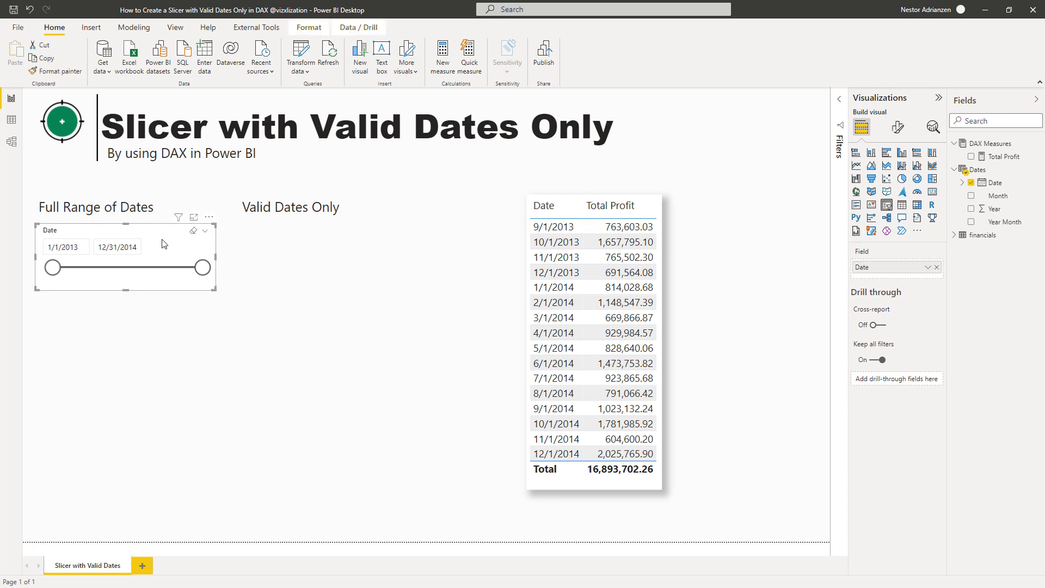
left_click(251, 265)
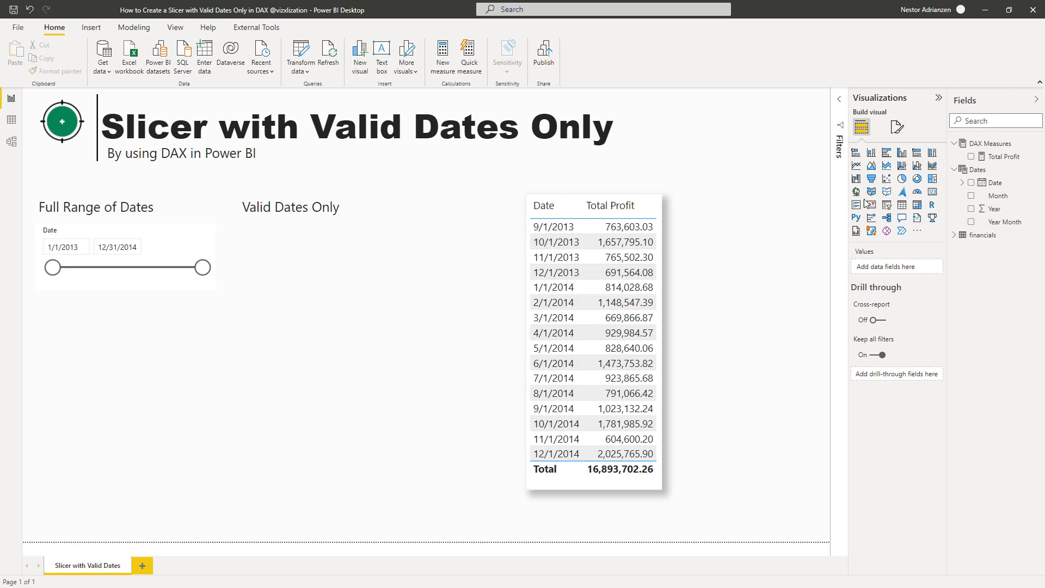
Open the full Dates table formula and start a new line after the Year Month column.
left_click(977, 172)
left_click(835, 100)
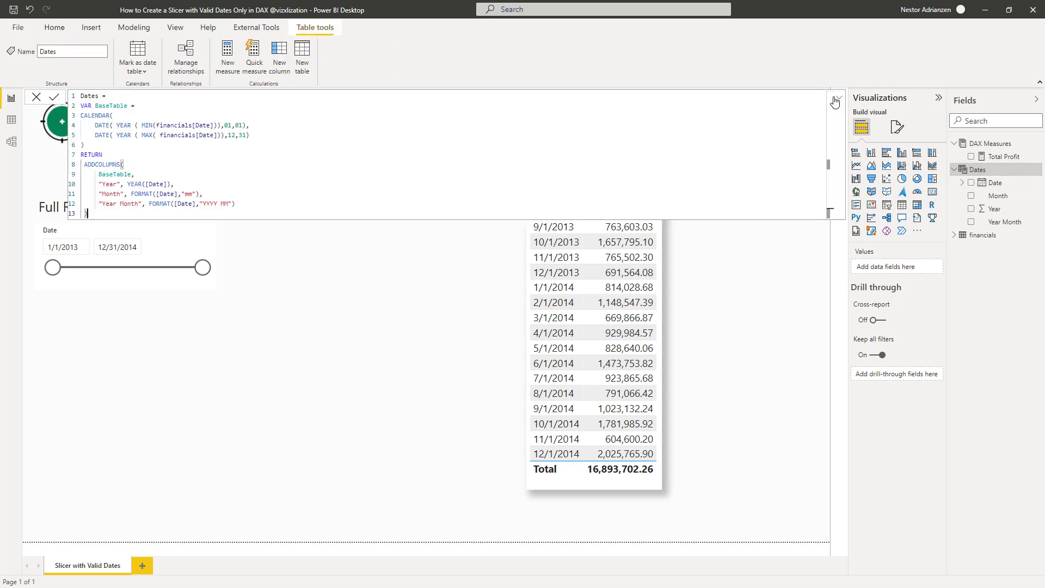
left_click(262, 203)
type(",")
key("shift+Return")
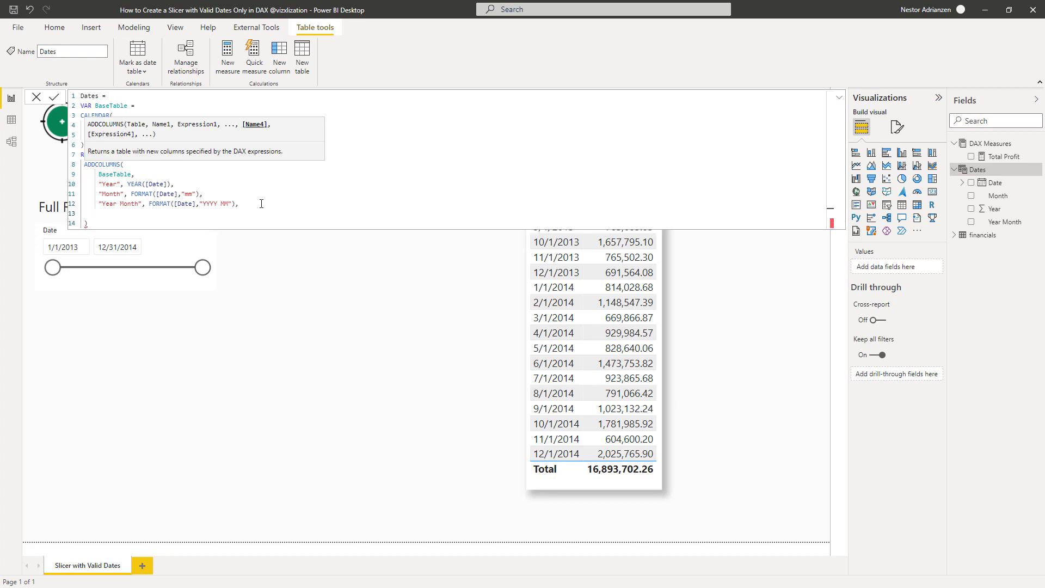
Begin the "Valid Dates" column with AND([Date] >= MIN(financials[Date]),.
type("\"Valid Dates\",")
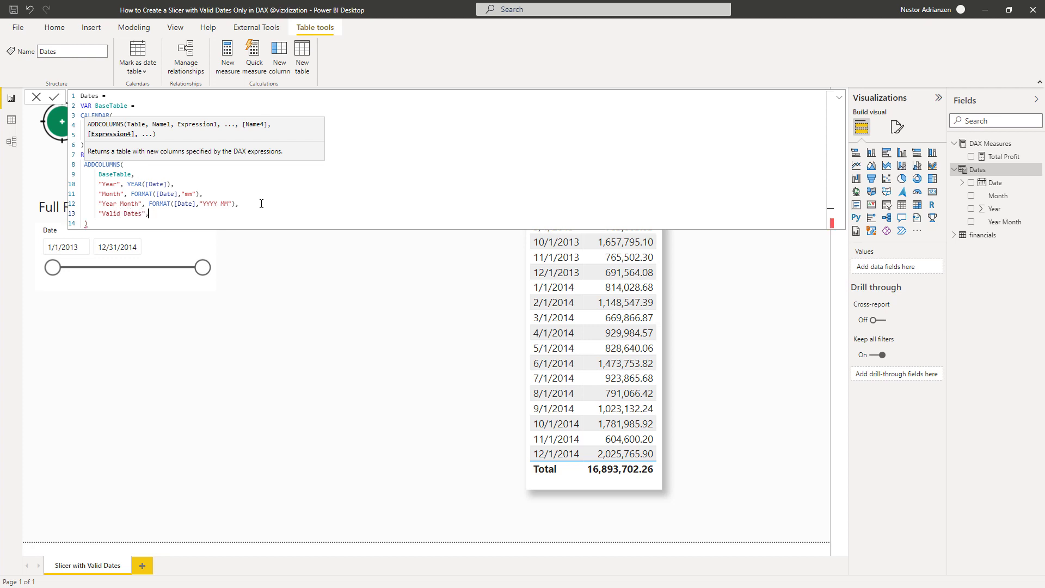
type(" AND(")
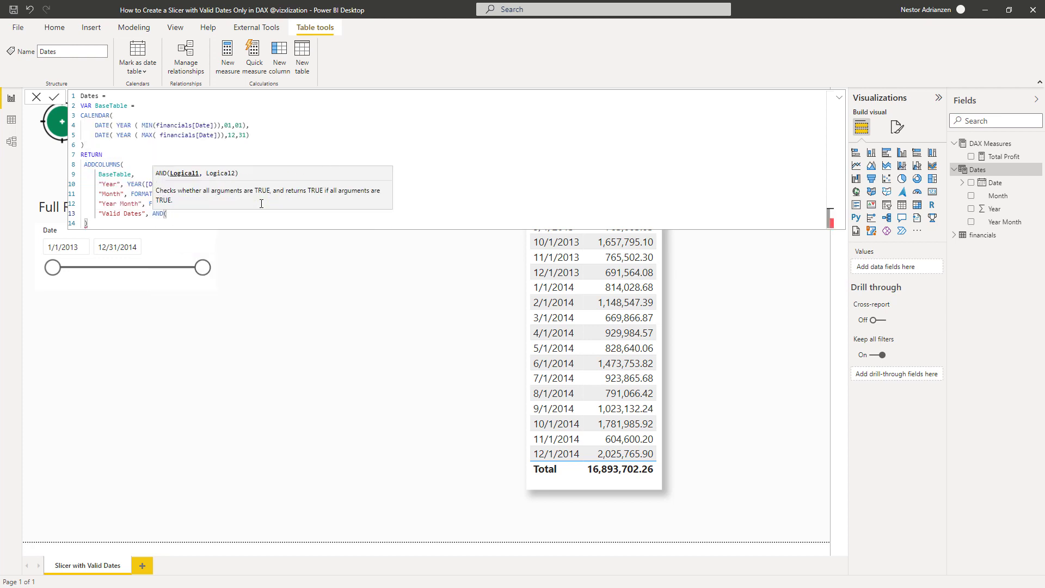
type("[D")
type("dat")
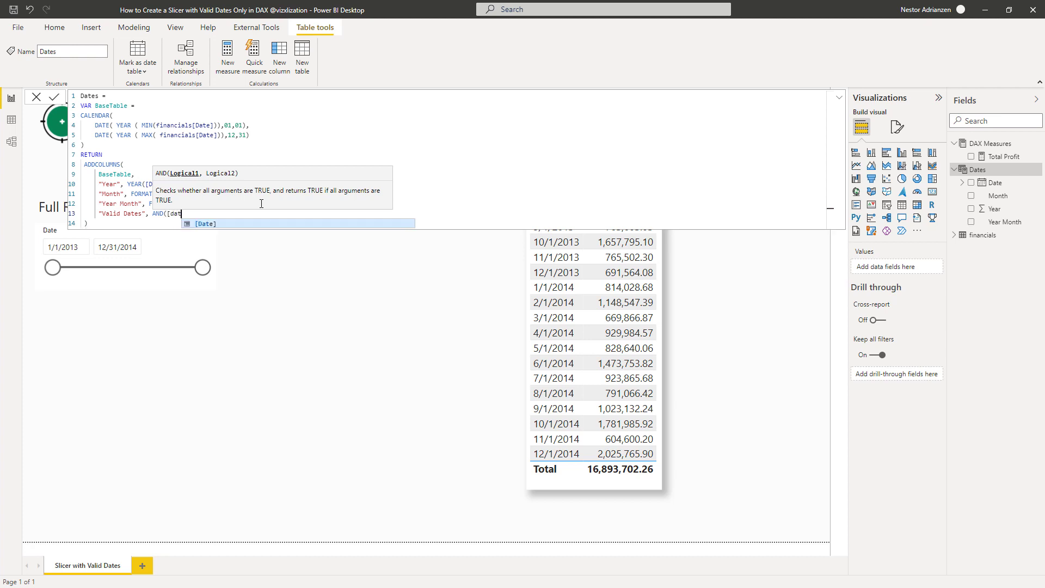
left_click(209, 223)
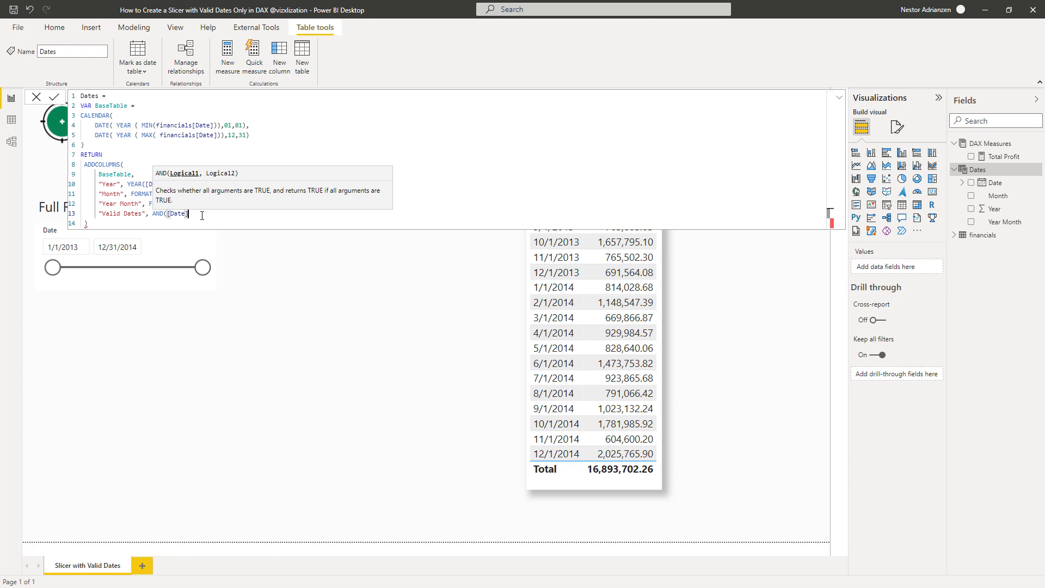
type(">=MIN(")
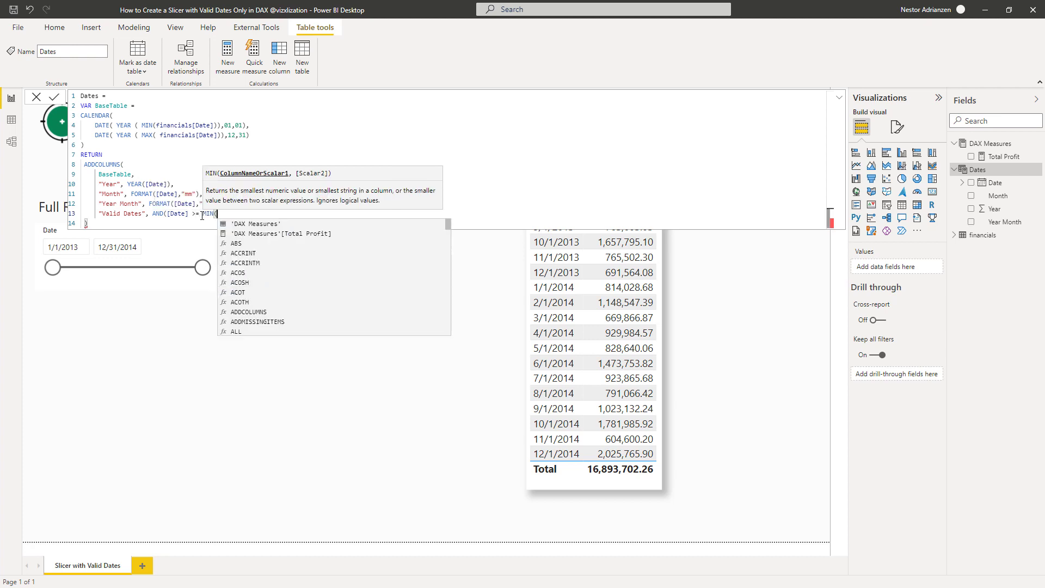
type(" financials[Date")
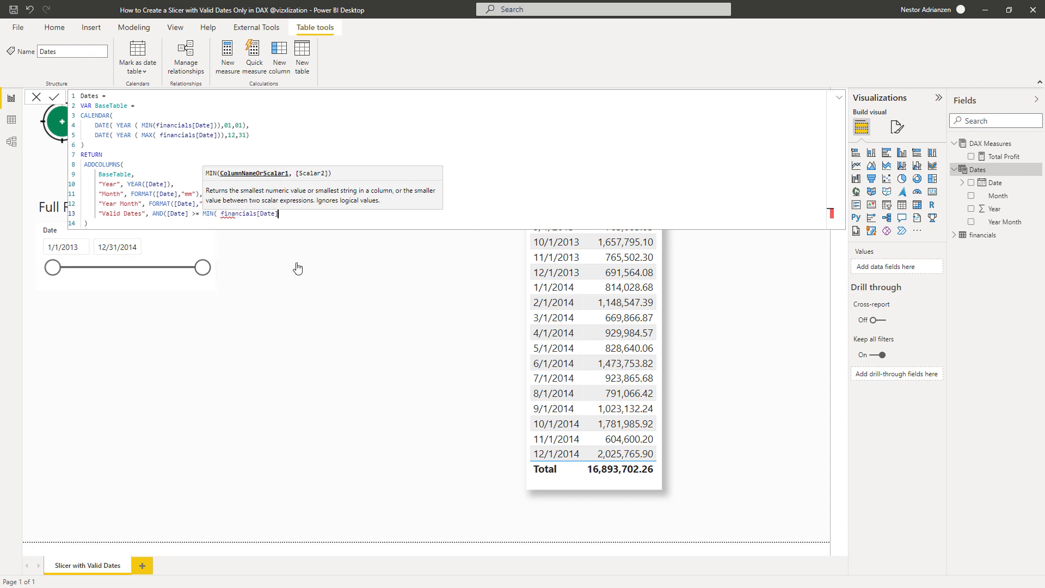
left_click(299, 264)
type(")")
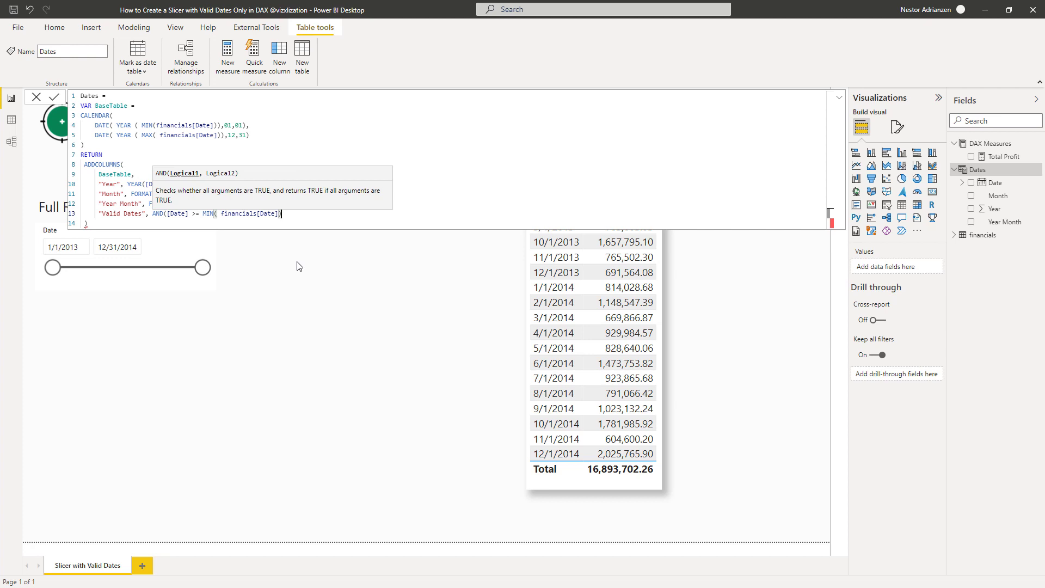
type(",")
Add the second condition [Date] <= MAX(financials[Date]) and close the AND.
key("BackSpace")
type("[da")
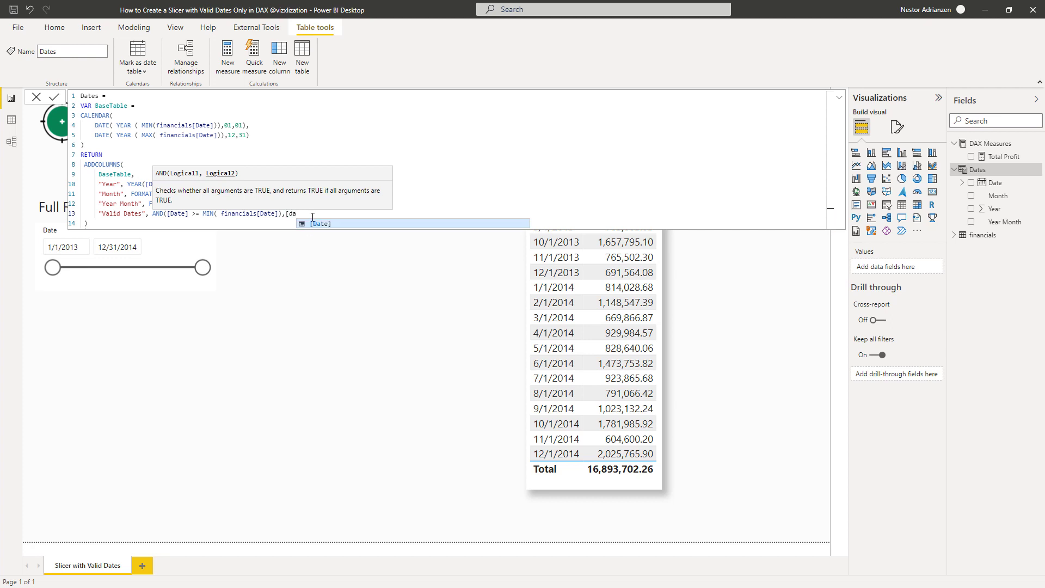
left_click(319, 224)
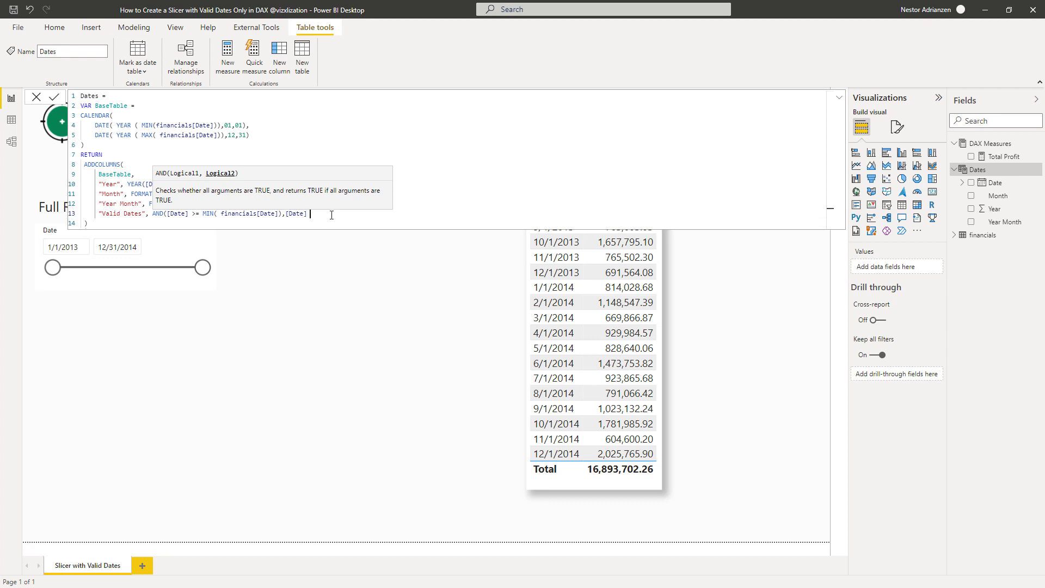
type("<= MAX(finan")
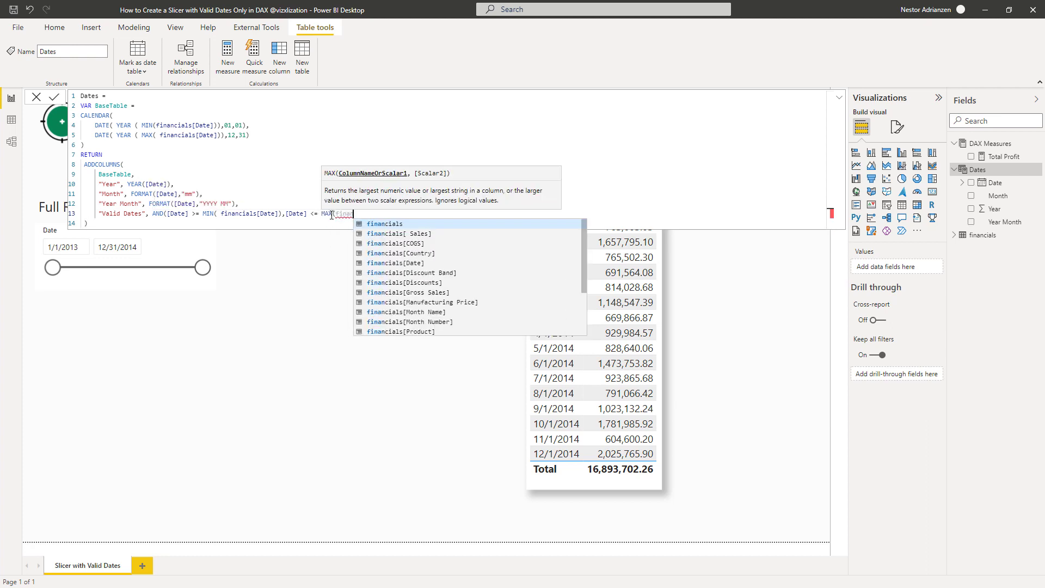
left_click(409, 263)
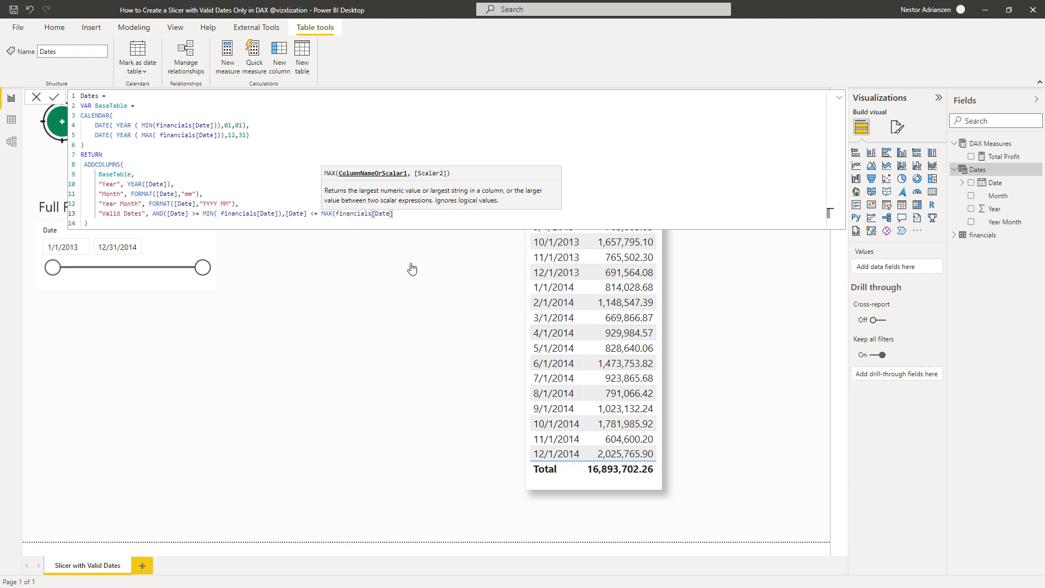
type("))")
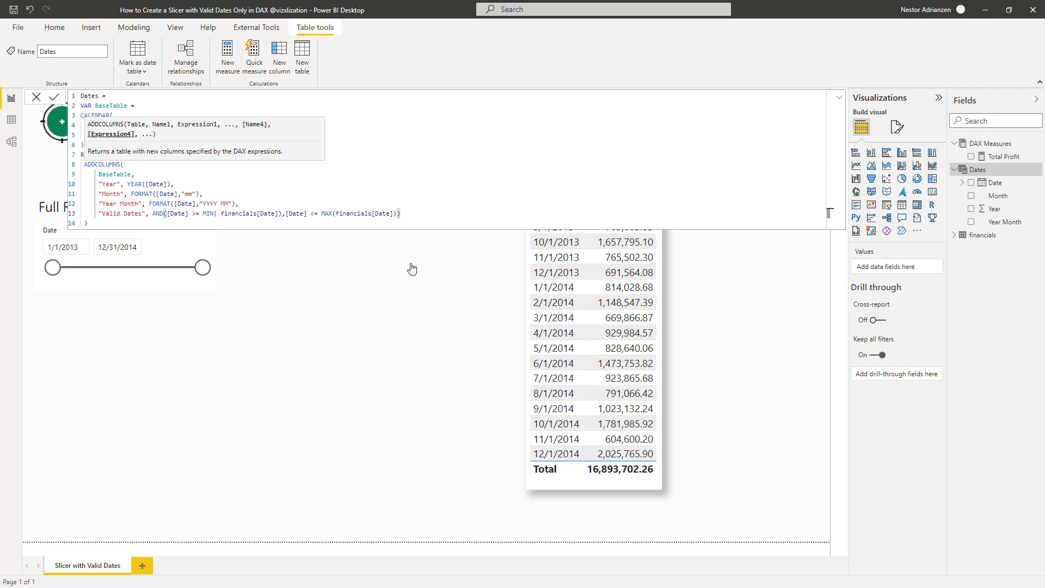
Commit the updated Dates table formula and collapse the formula bar.
left_click(100, 223)
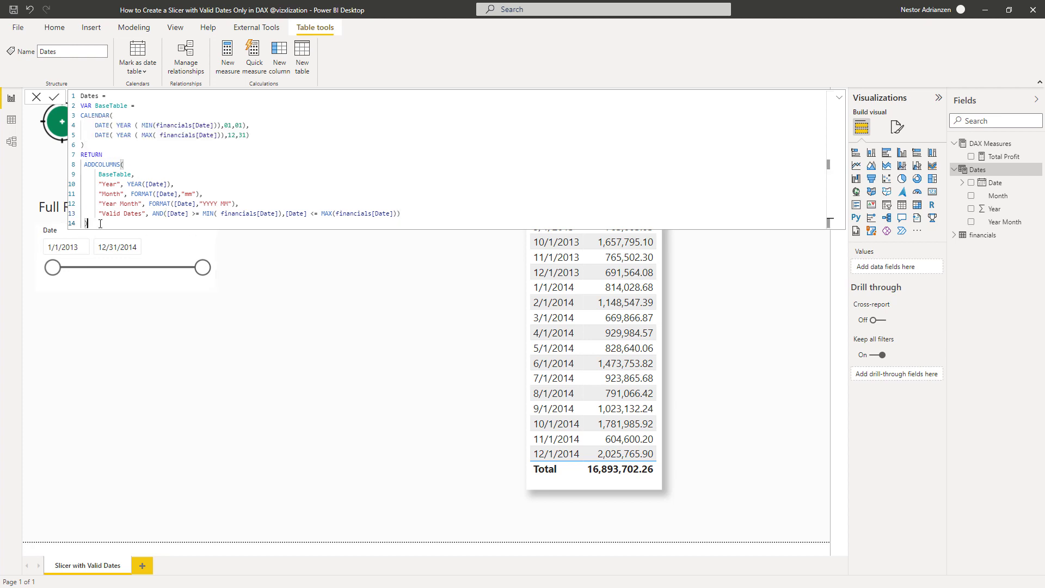
key("Return")
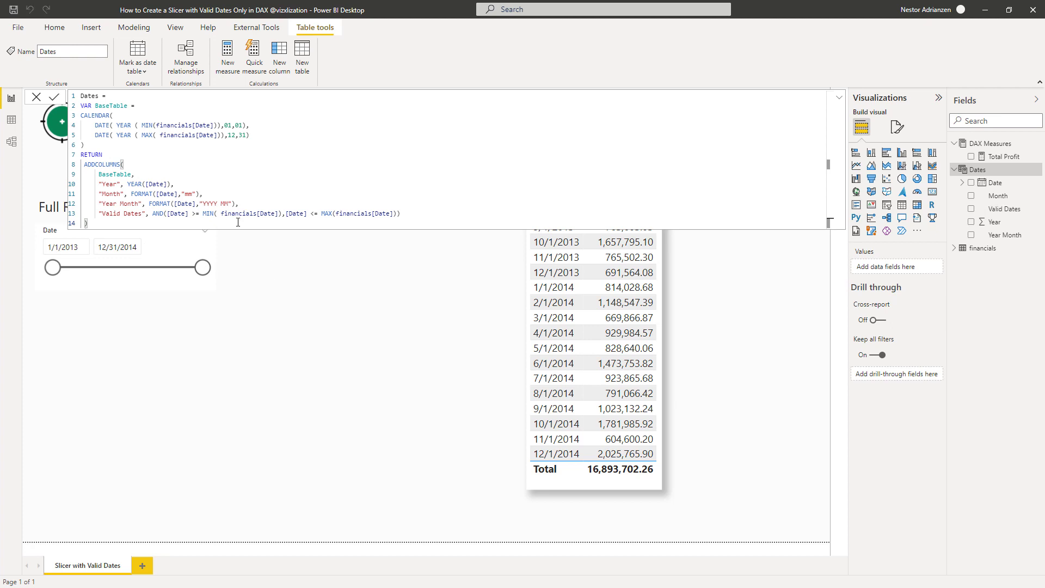
left_click(840, 99)
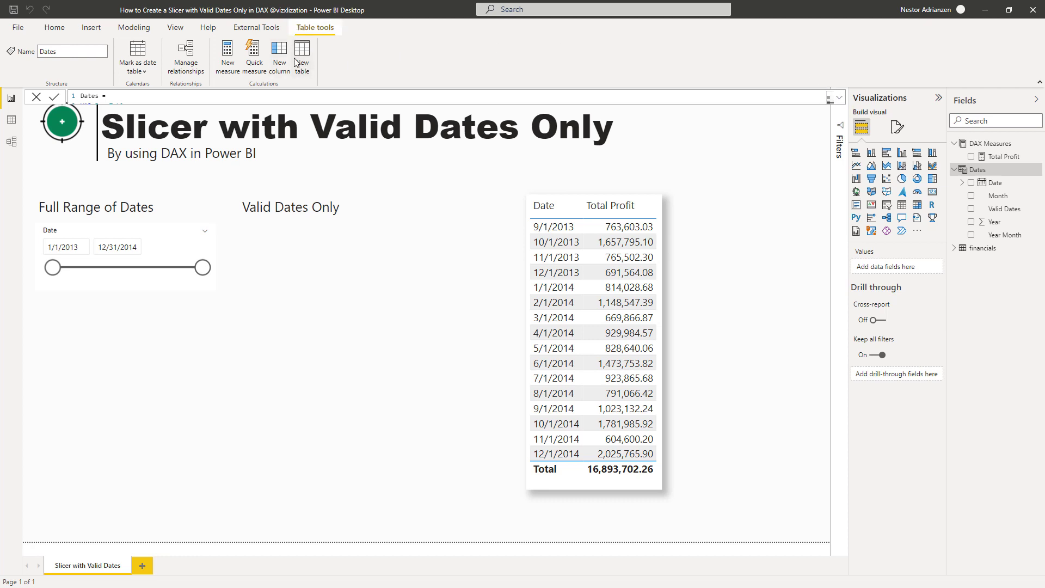
Review the Dates table definition and options, then return to the report canvas.
right_click(989, 170)
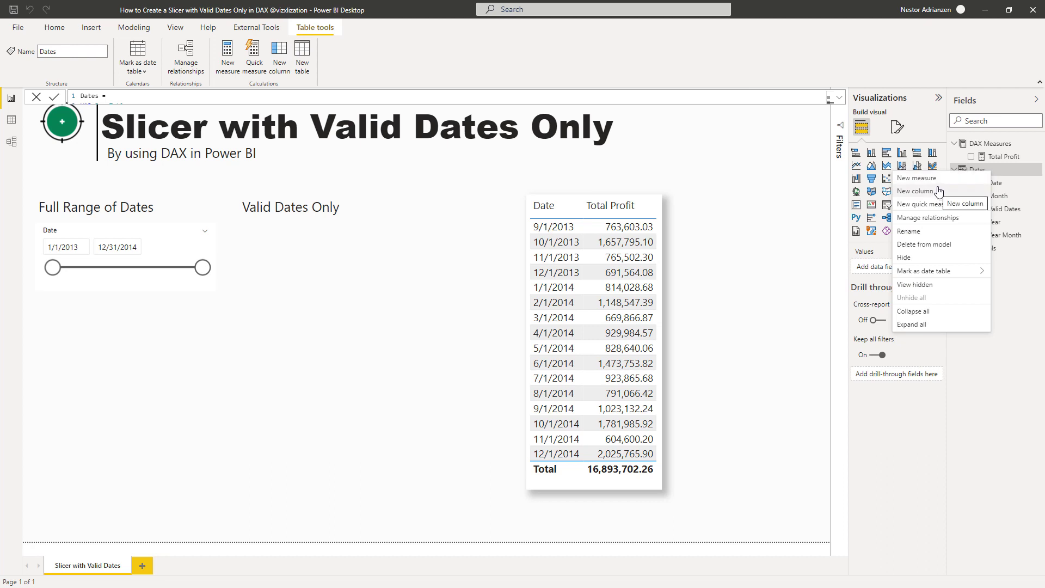
left_click(389, 312)
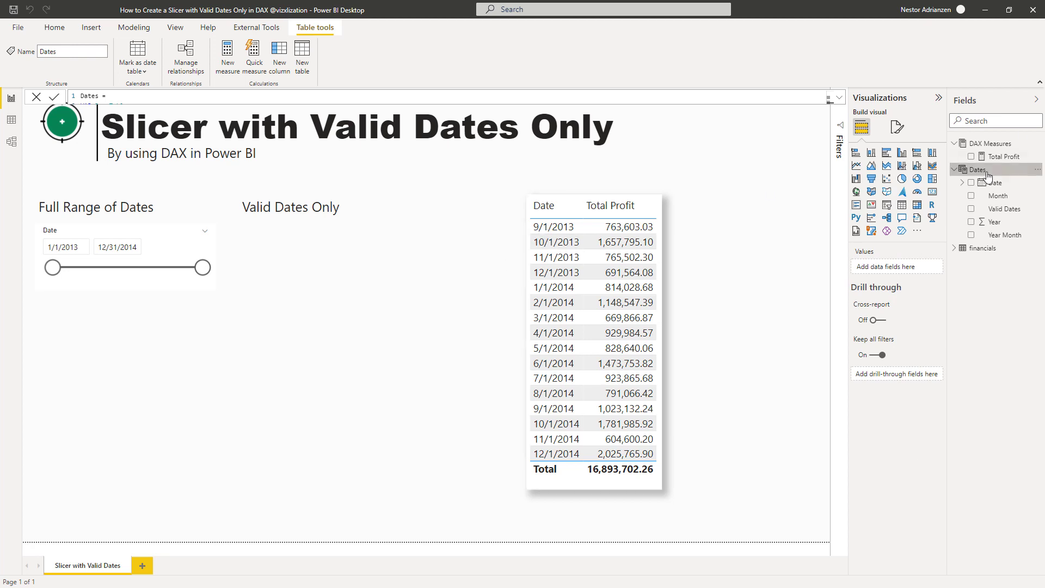
left_click(838, 97)
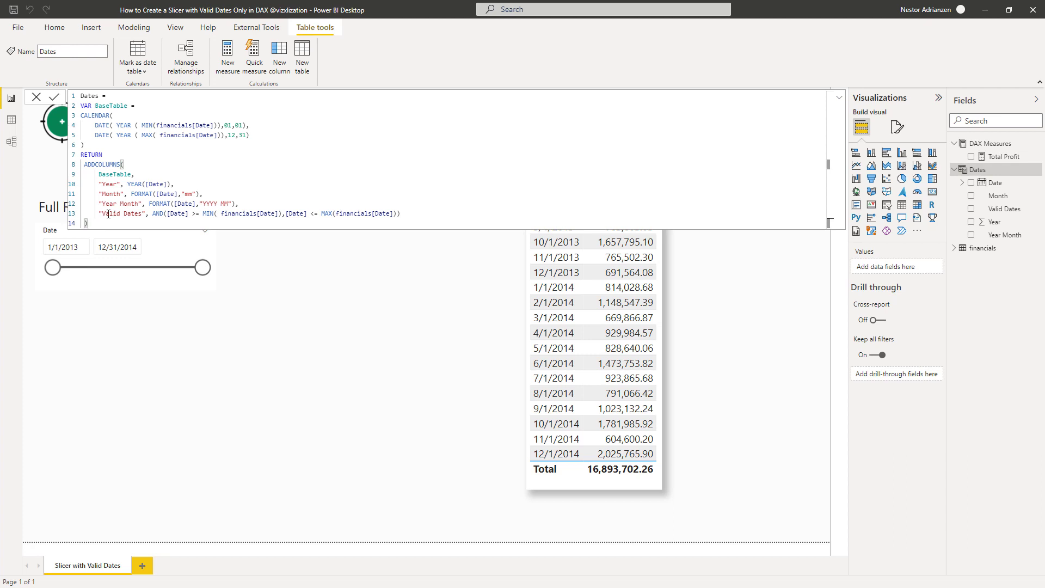
left_click(838, 97)
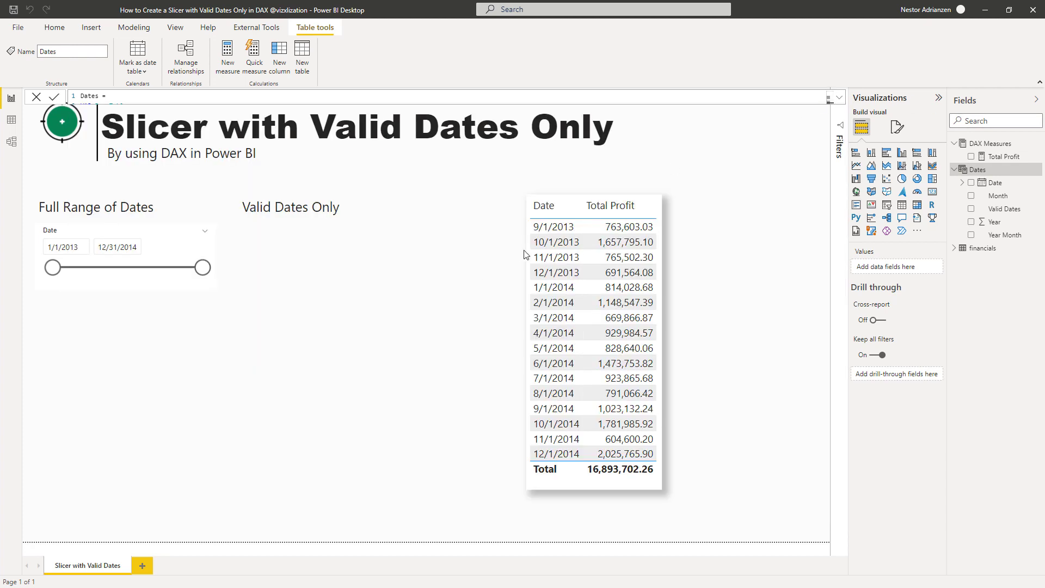
left_click(759, 228)
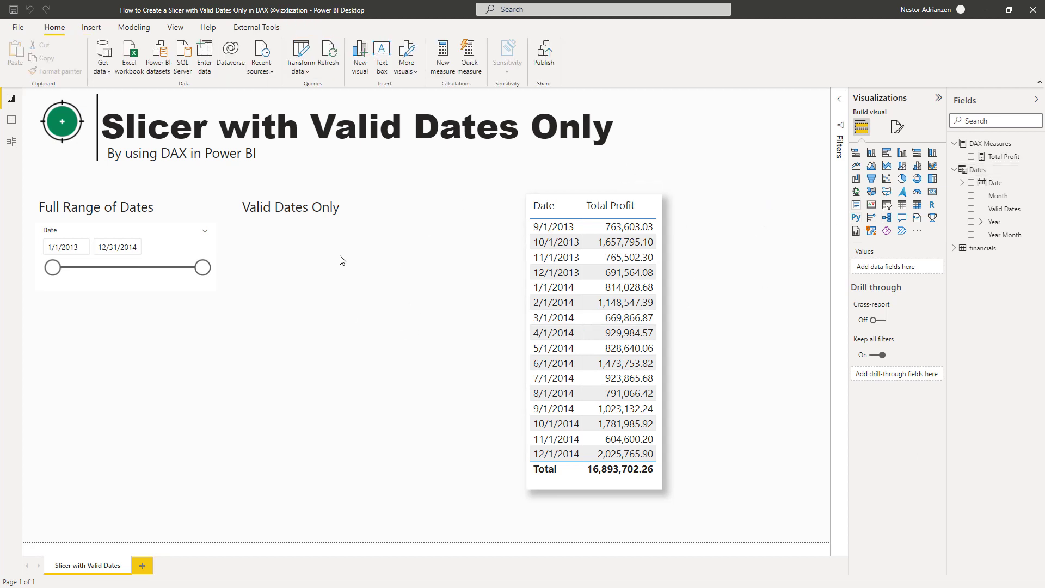
Copy the Date slicer, move the duplicate under Valid Dates Only, and show its visual filters.
left_click(156, 245)
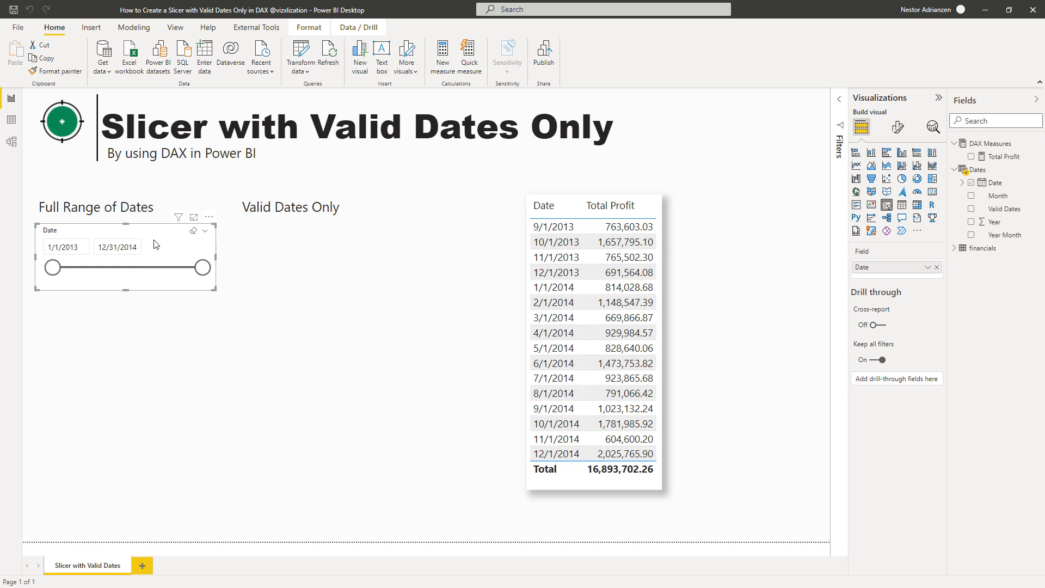
key("ctrl+c")
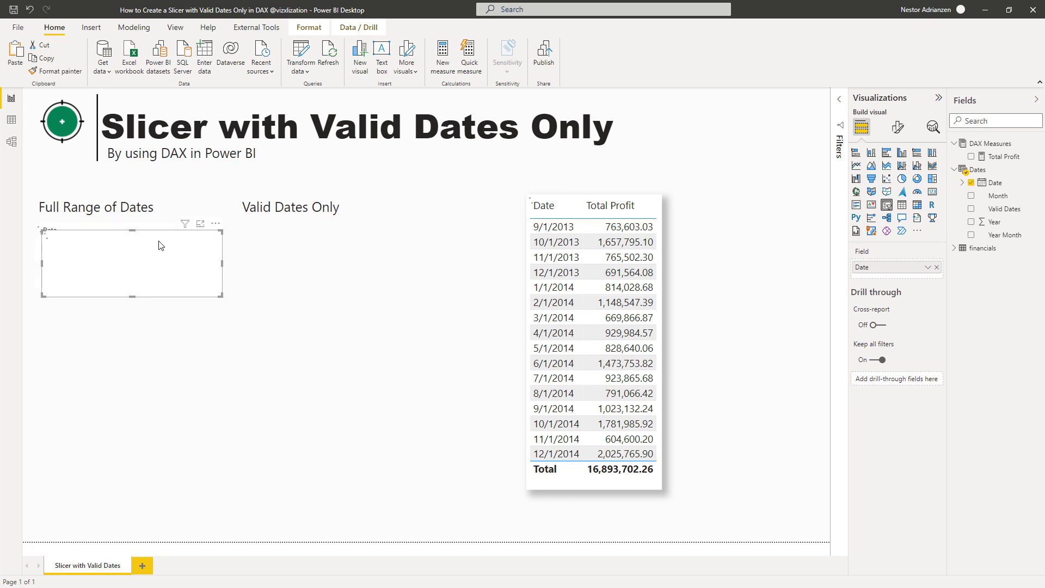
key("ctrl+v")
left_click_drag(324, 247, 356, 241)
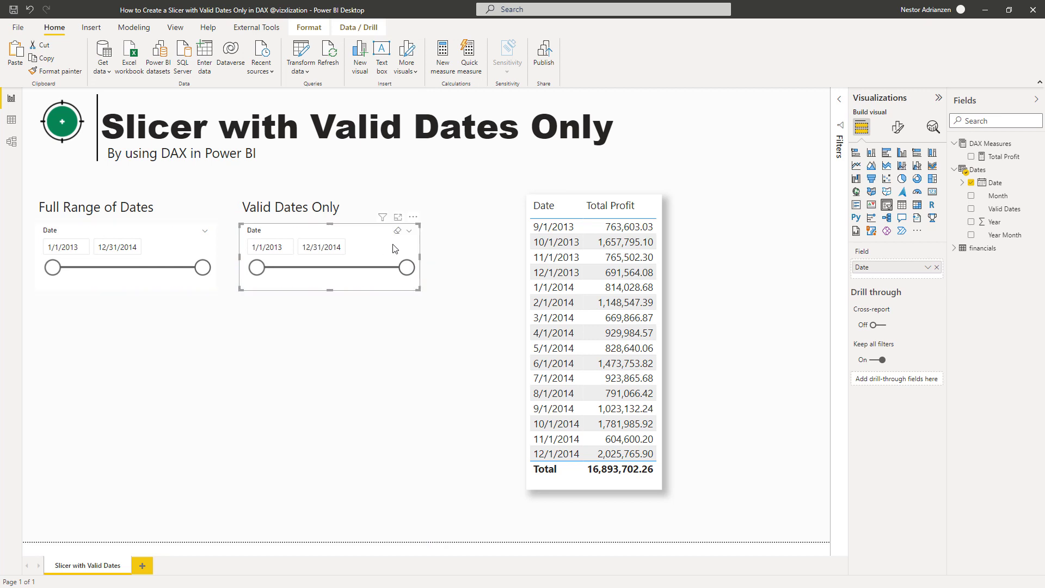
left_click(840, 104)
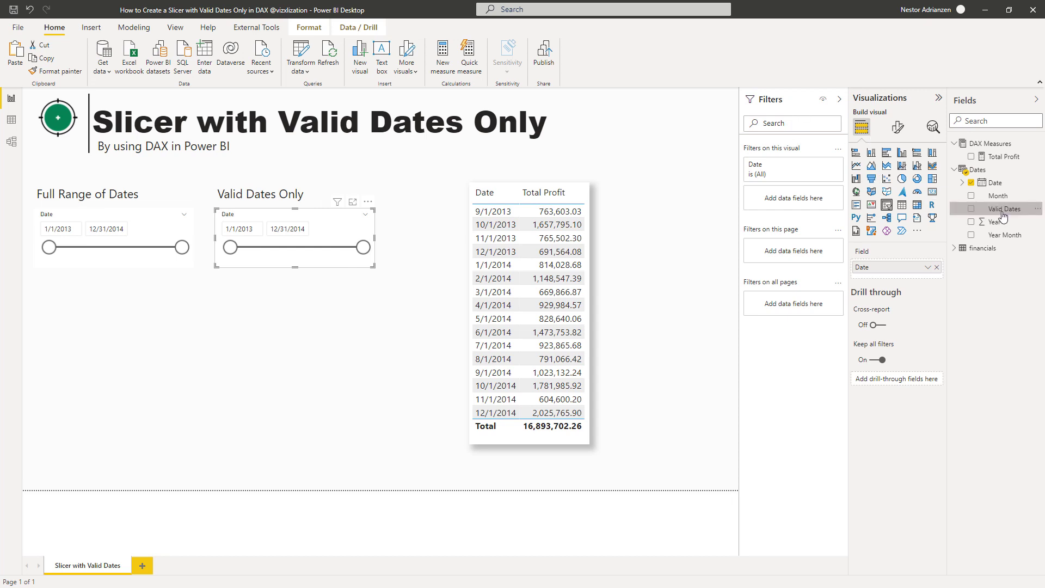
Filter the copied slicer to Valid Dates is True and lock that filter.
left_click_drag(1003, 216, 792, 200)
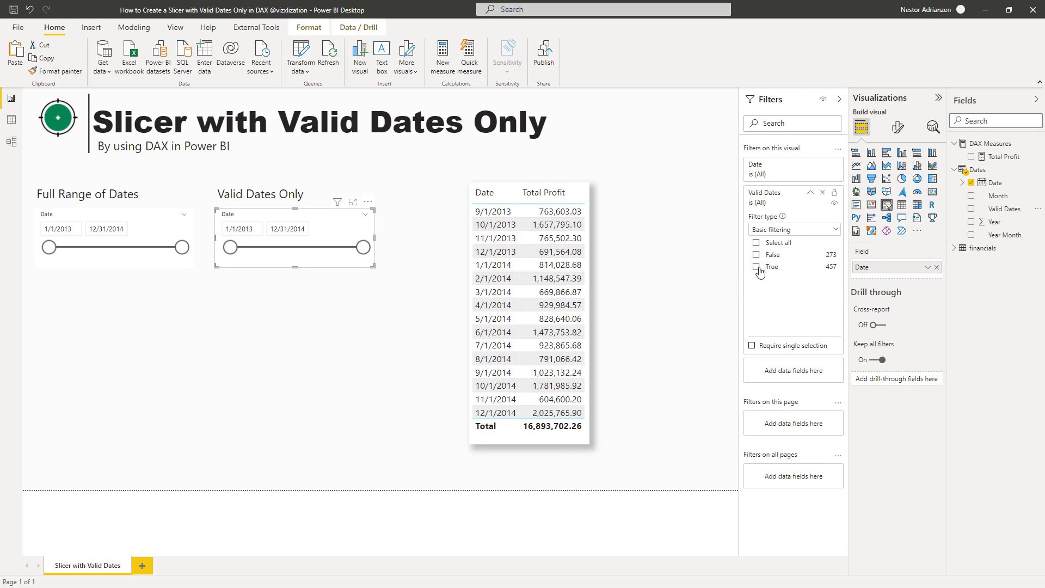
left_click(756, 267)
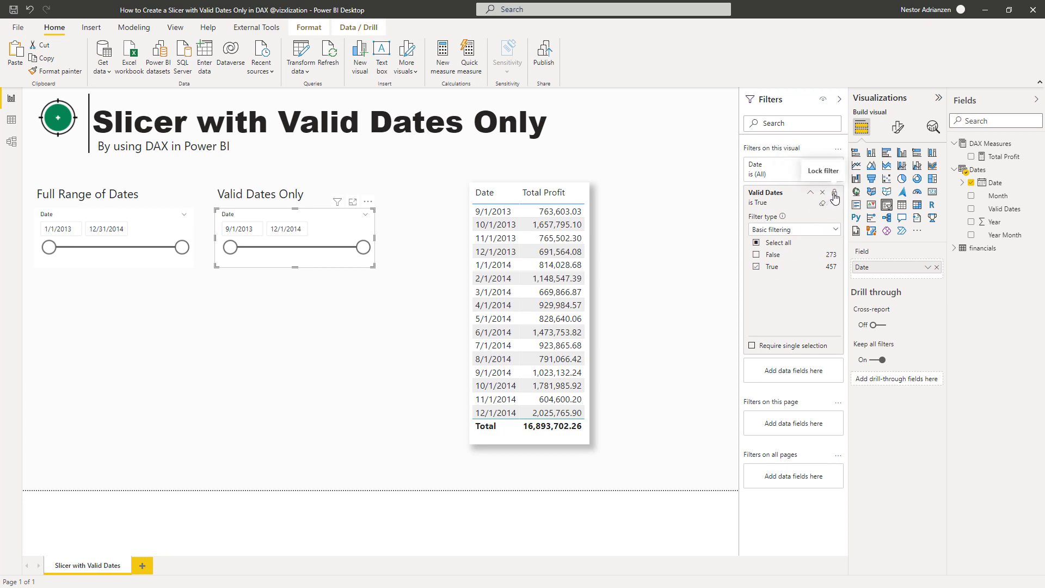
left_click(811, 193)
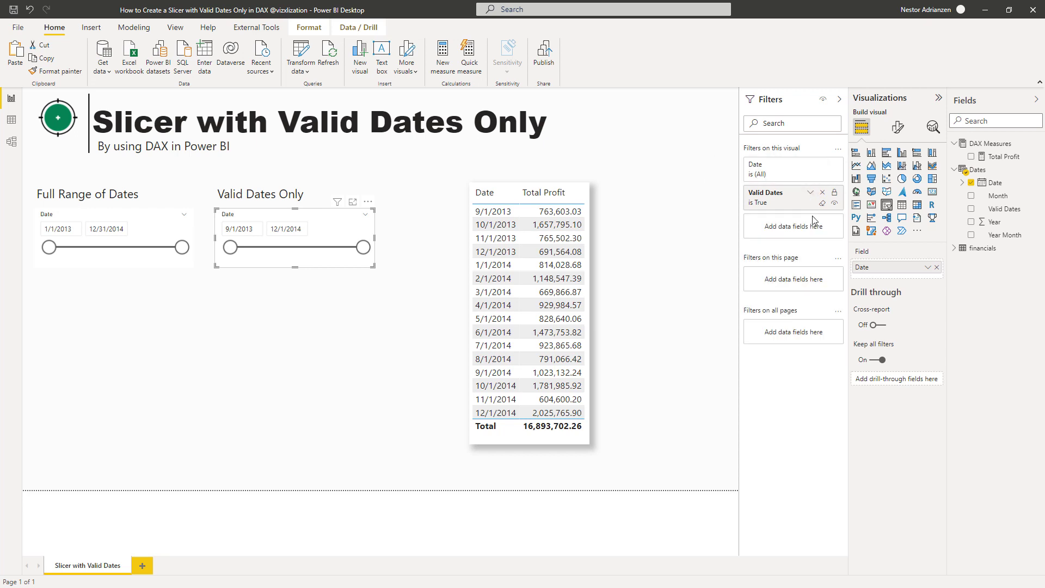
left_click(351, 303)
left_click(344, 266)
left_click(155, 221)
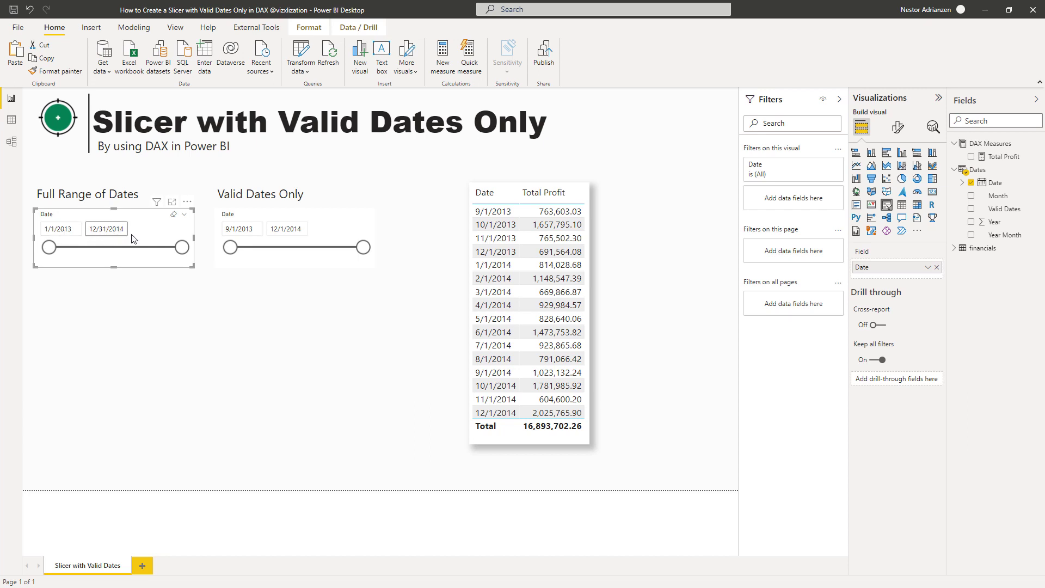
left_click(319, 219)
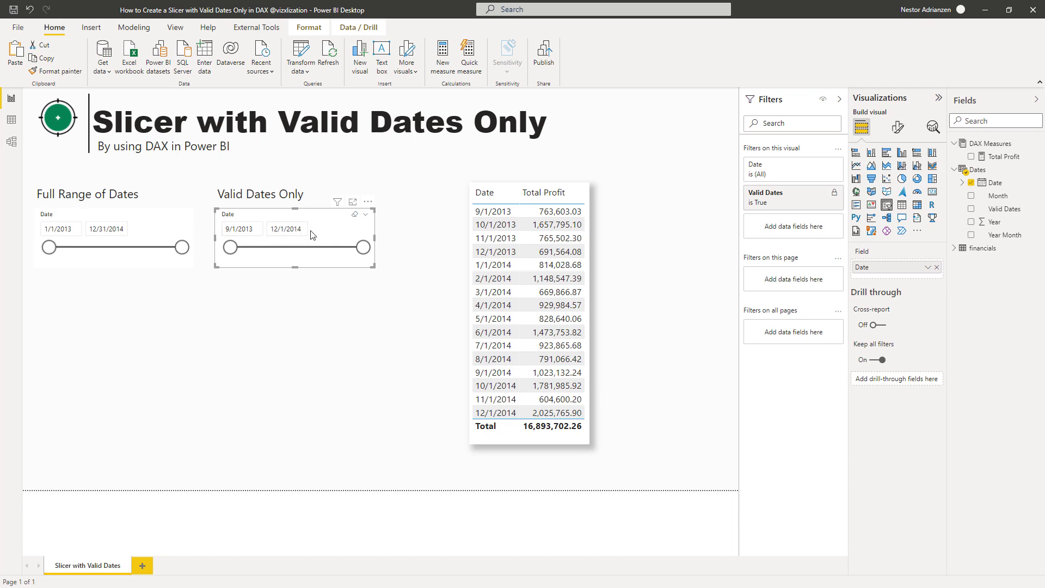
left_click(514, 191)
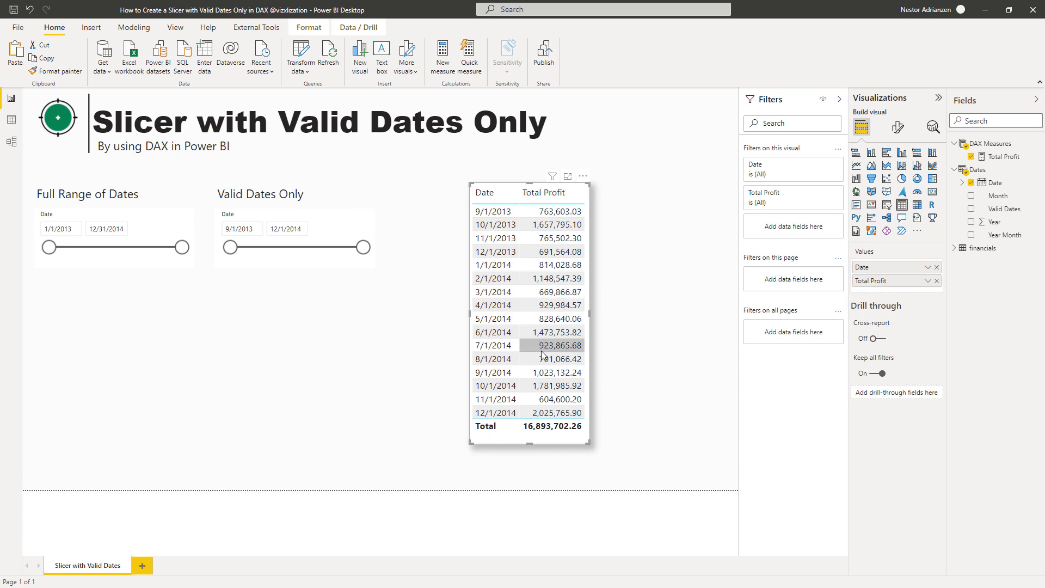
left_click(374, 328)
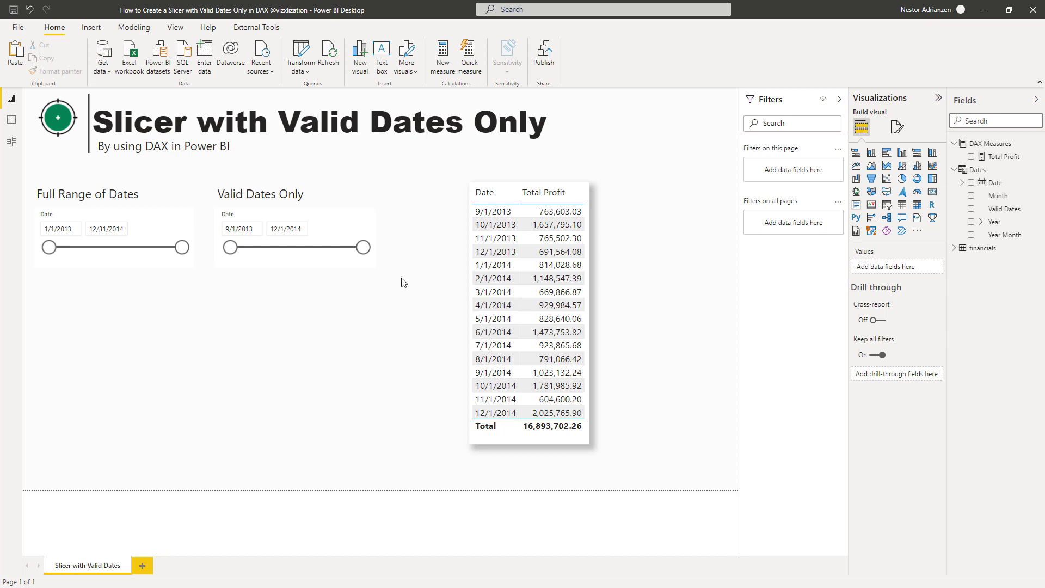
left_click(320, 230)
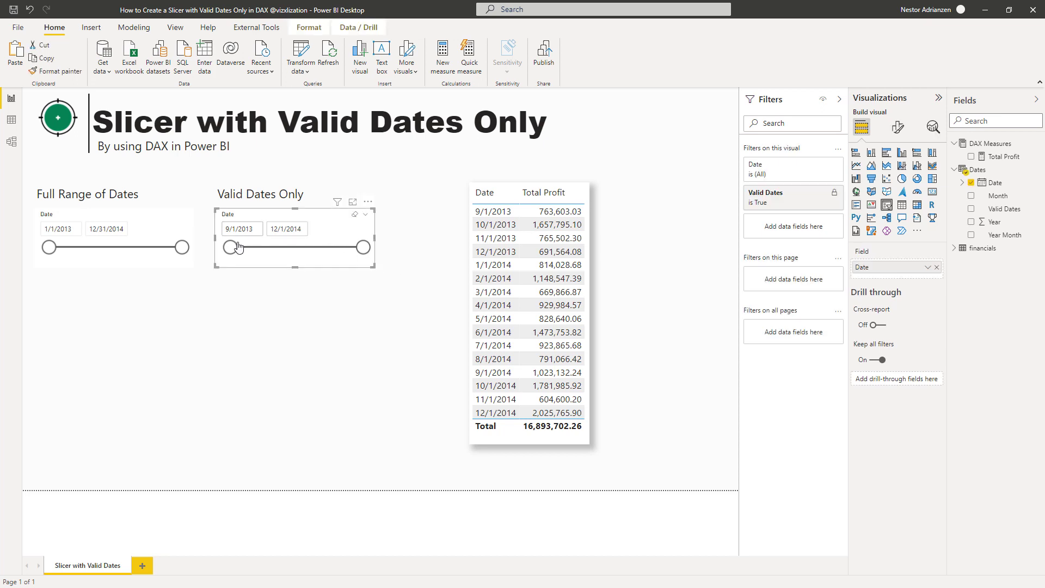
left_click(368, 323)
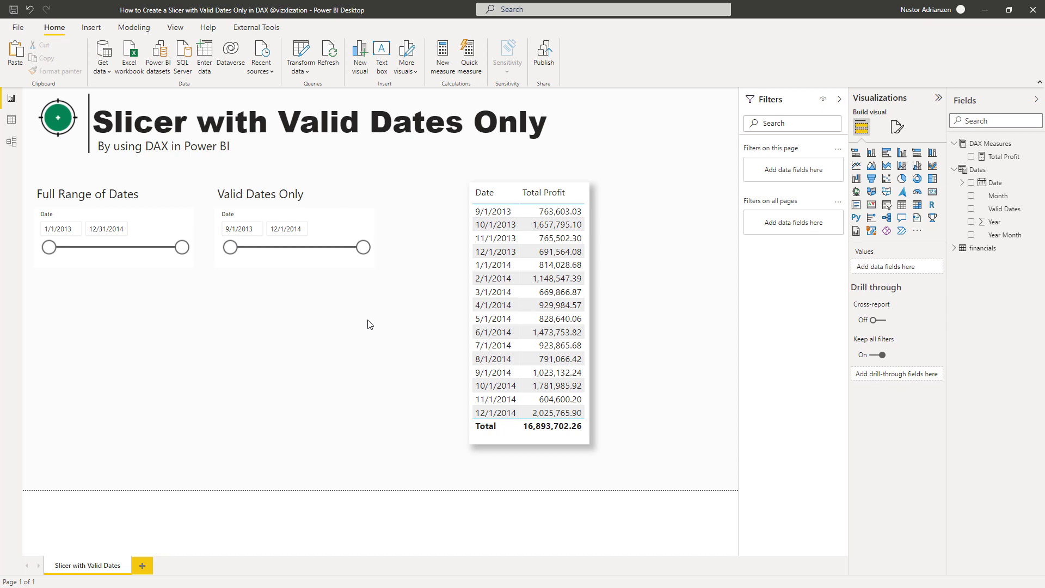